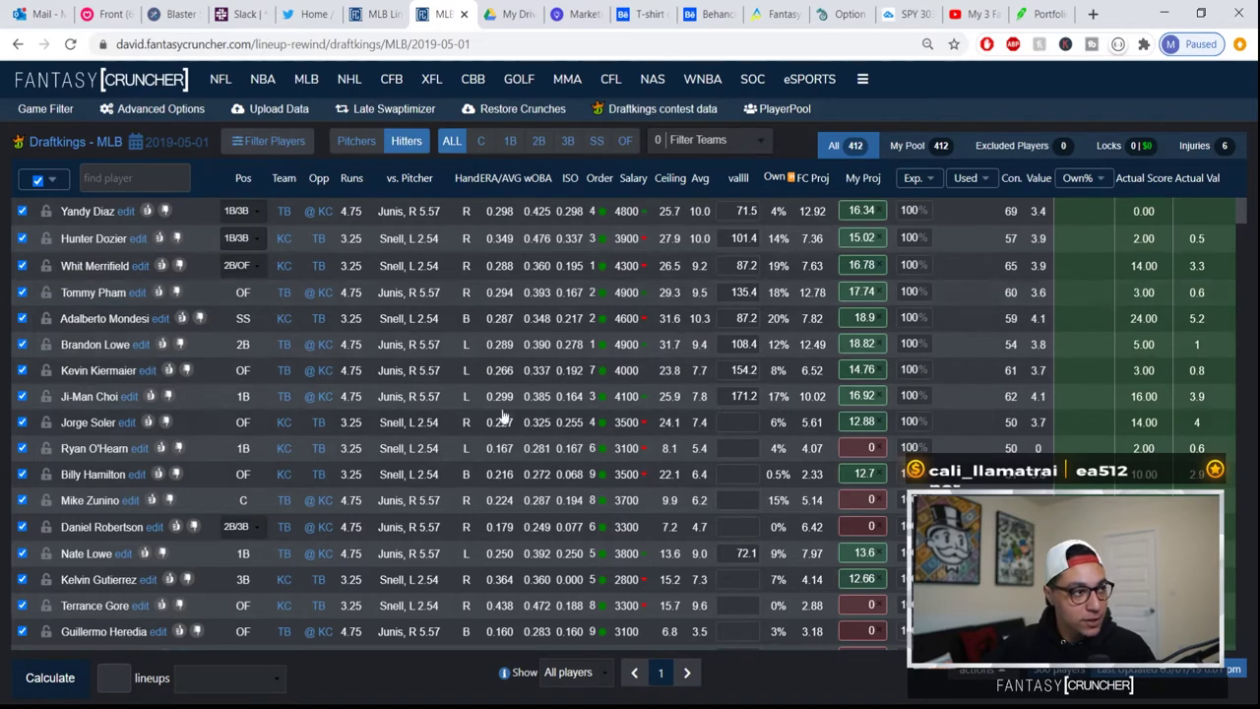
Open the advanced options and set Unique Players per Lineup to 4 unique players
left_click(158, 109)
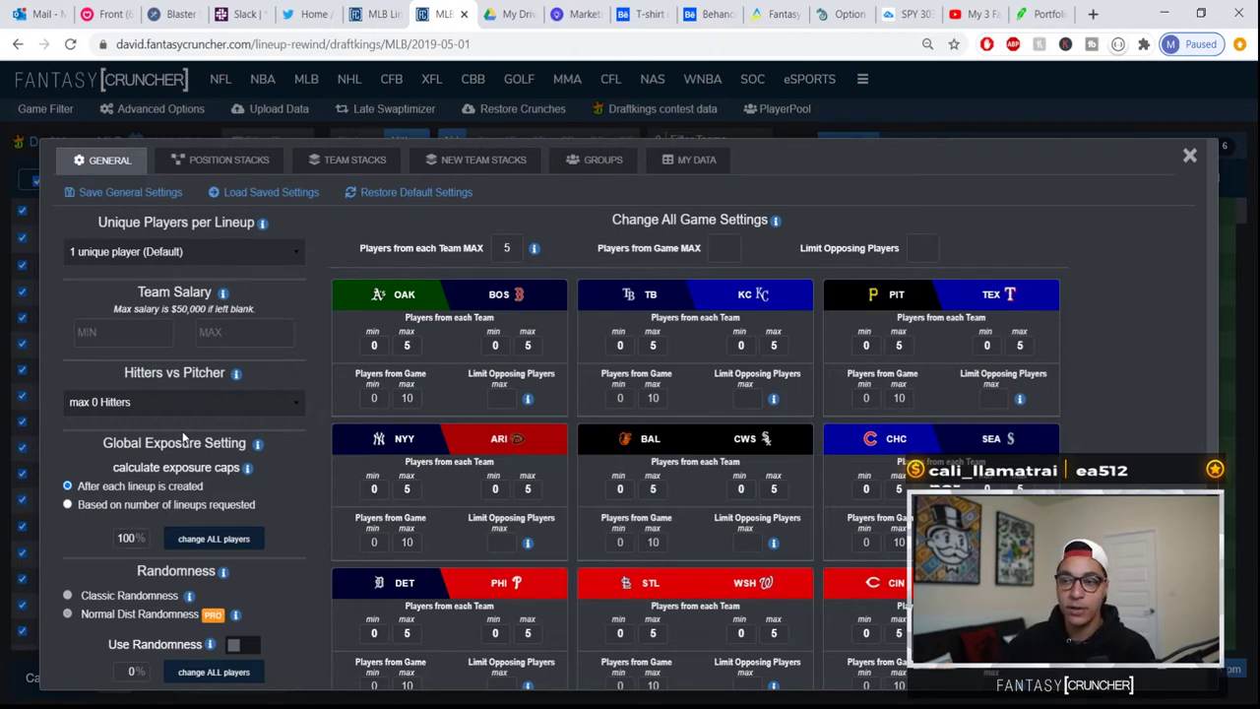
left_click(179, 254)
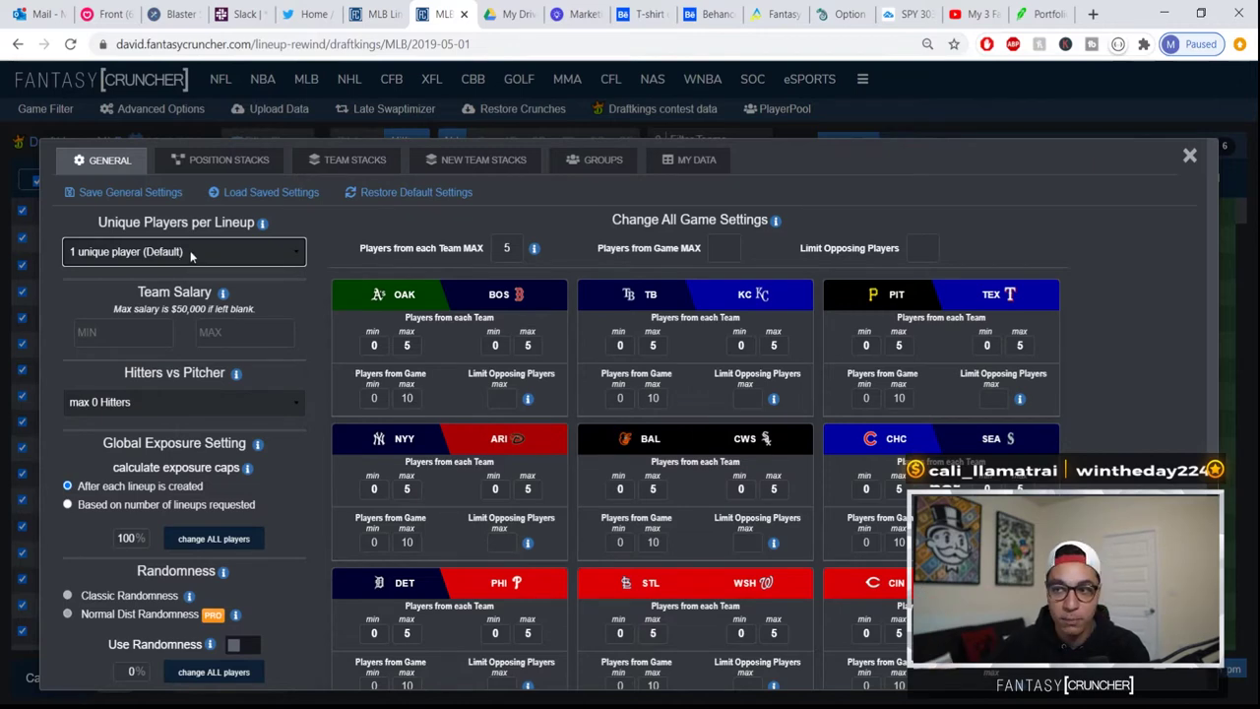
key("Down")
key("Down")
key("Down")
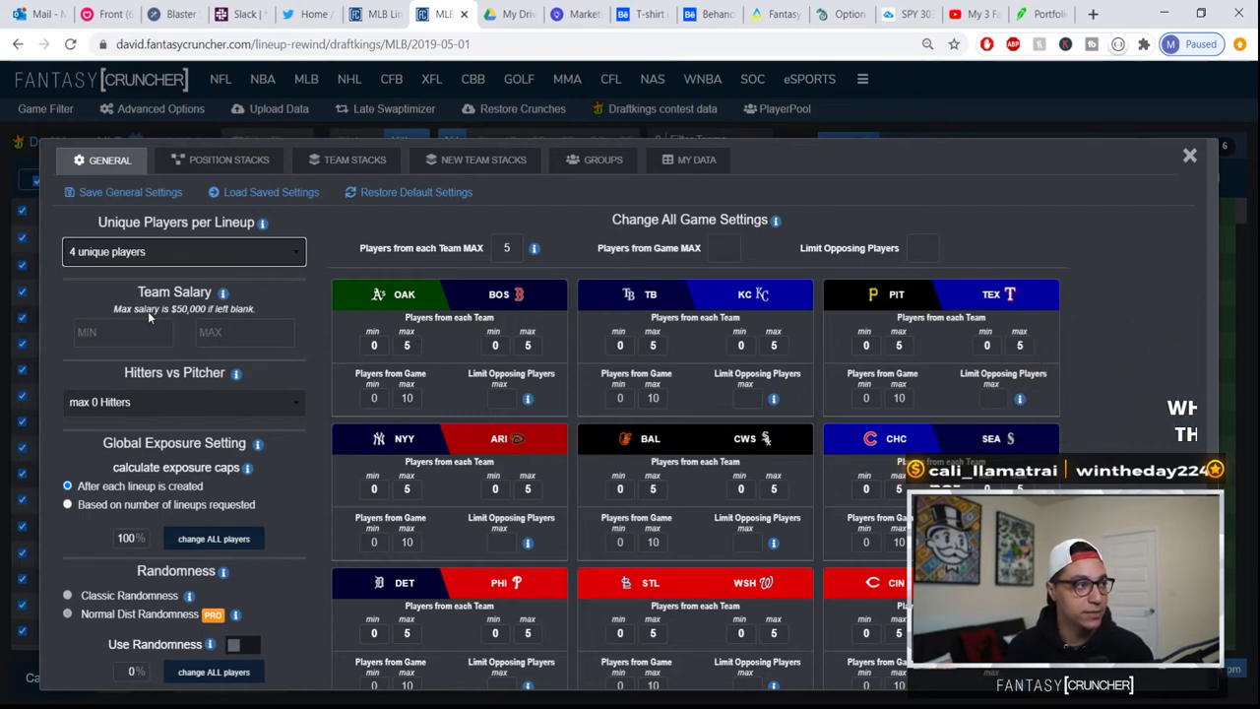
Set the minimum team salary to 49000
left_click(96, 333)
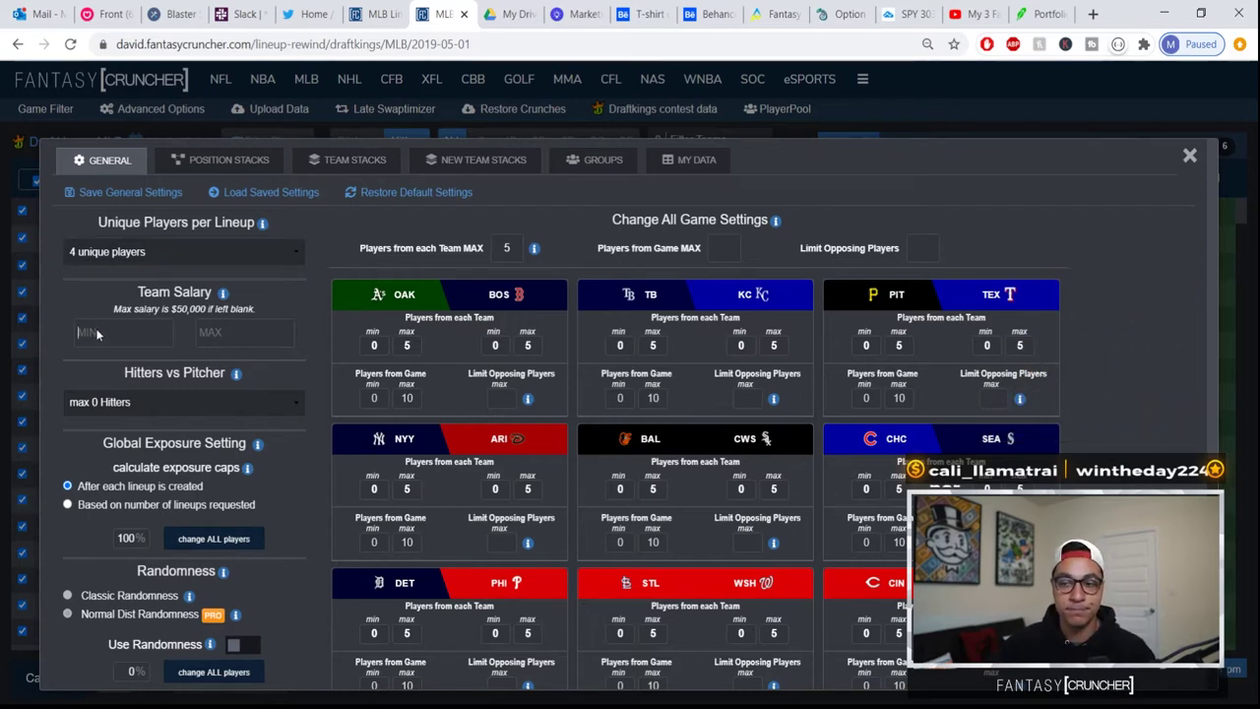
type("49500")
key("BackSpace")
key("BackSpace")
key("BackSpace")
key("BackSpace")
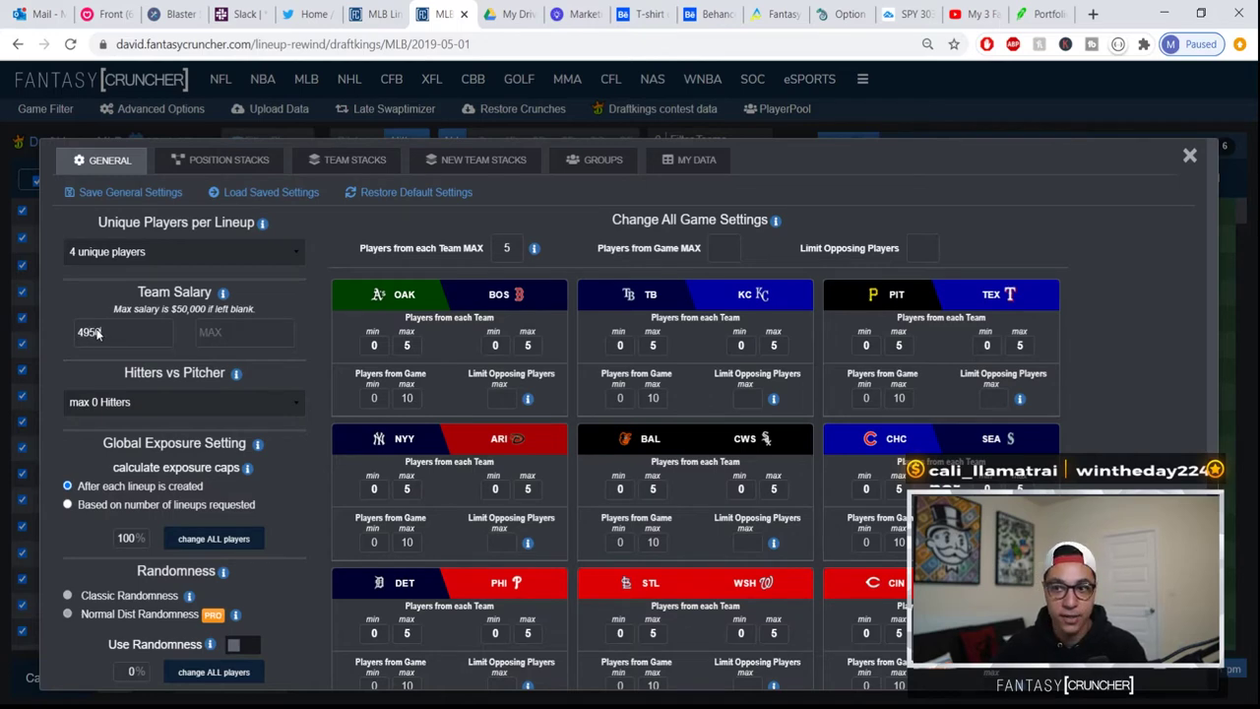
type("4900")
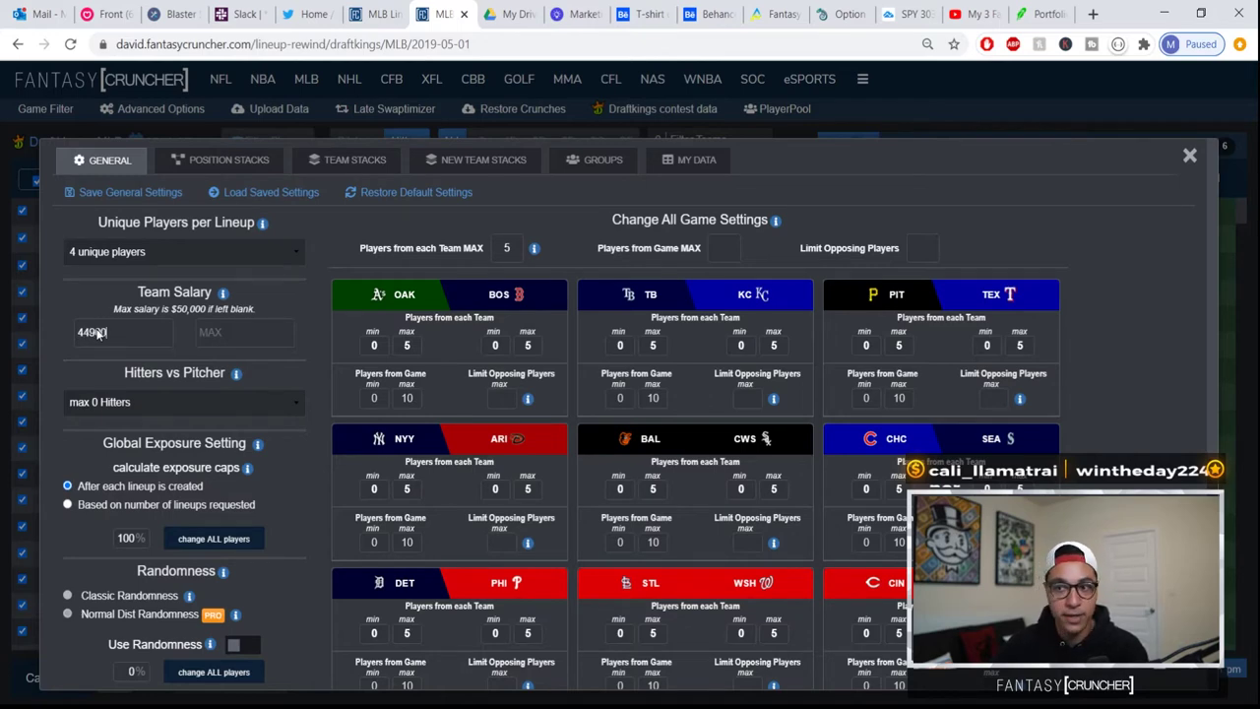
key("BackSpace")
key("BackSpace")
key("BackSpace")
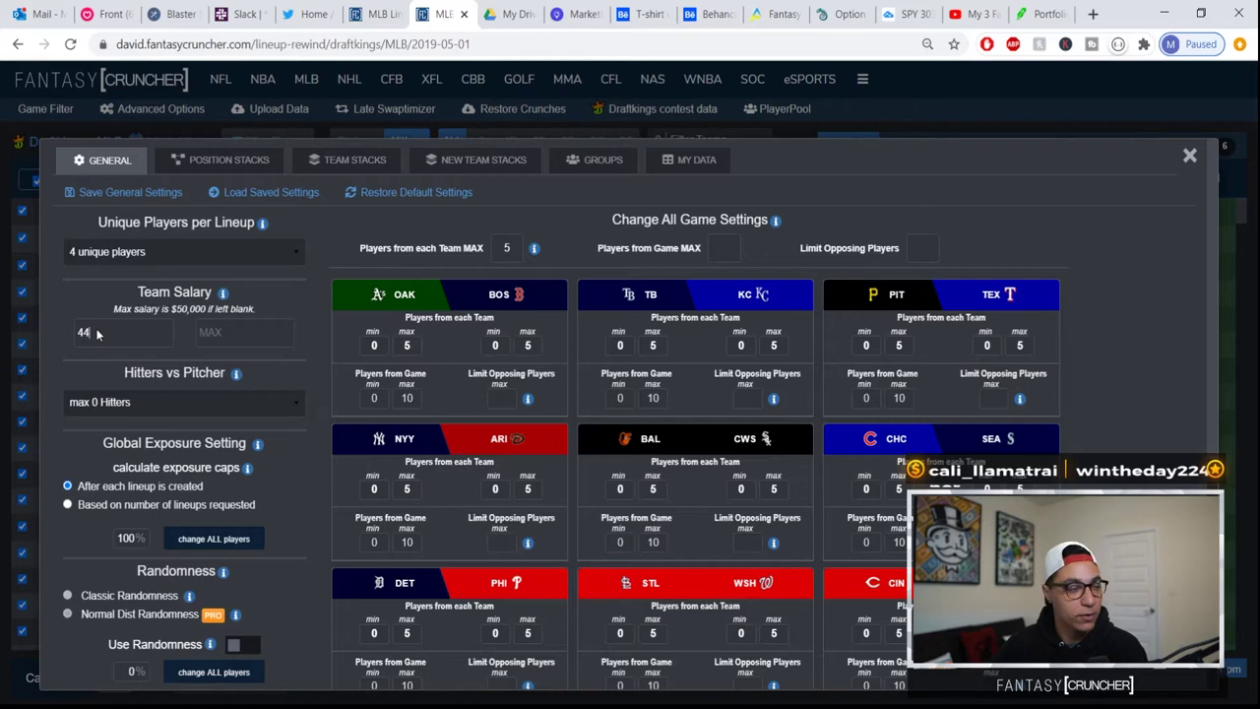
key("BackSpace")
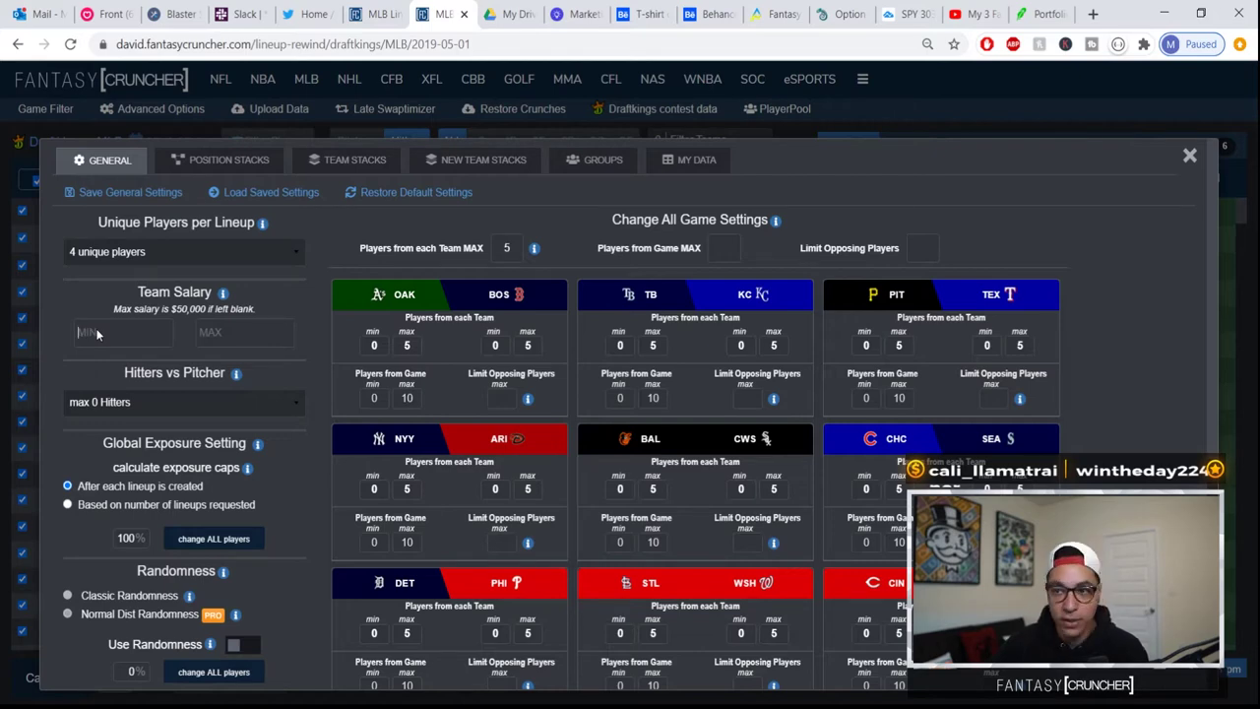
type("9000")
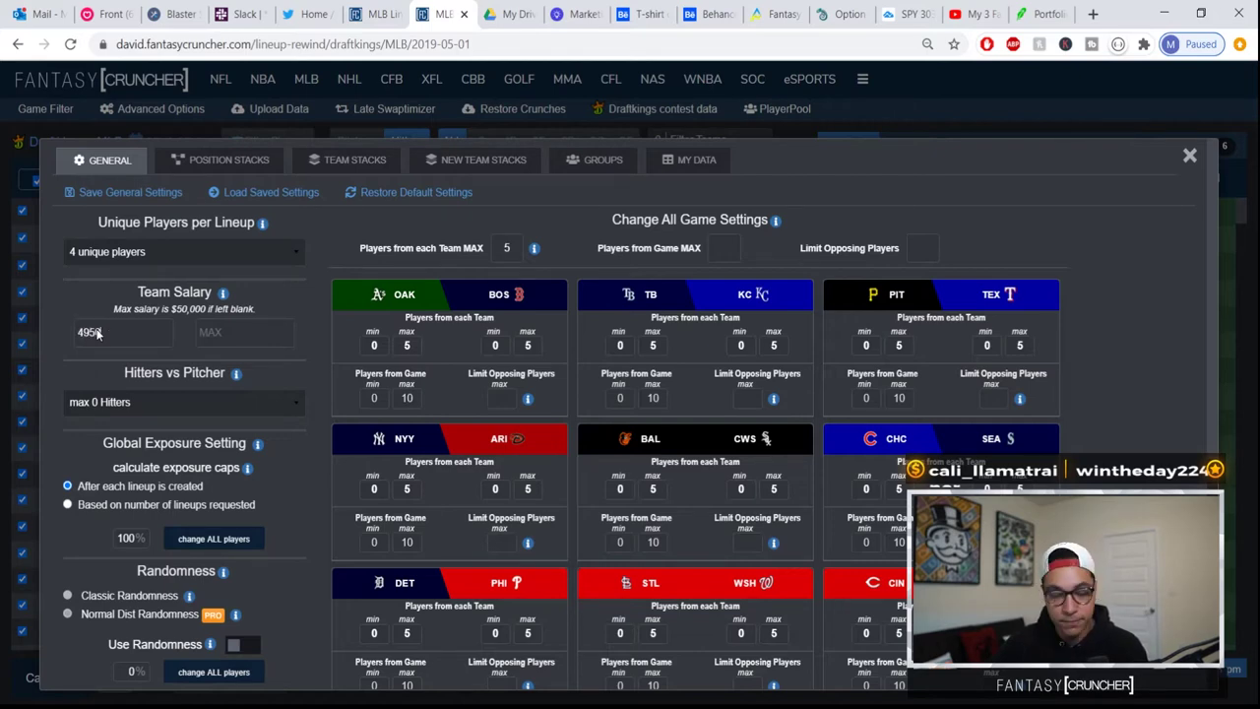
key("BackSpace")
key("BackSpace")
key("BackSpace")
type("000")
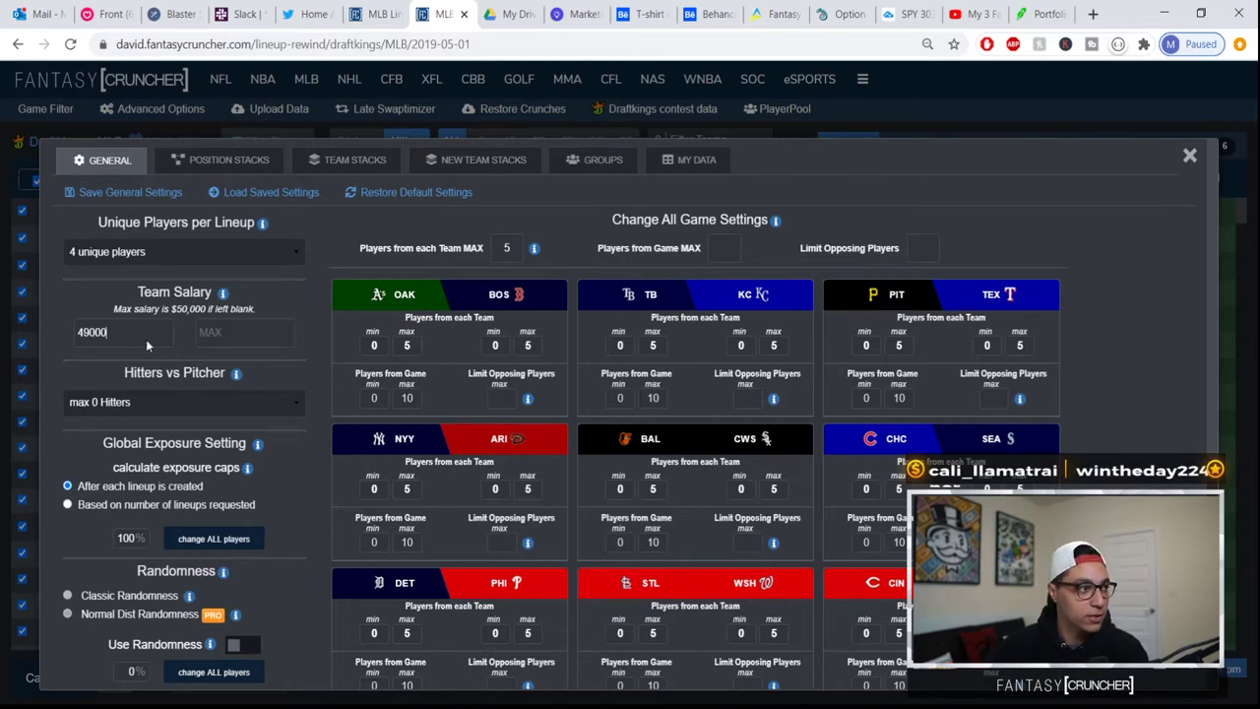
Clear the minimum team salary value
left_click_drag(134, 335, 63, 344)
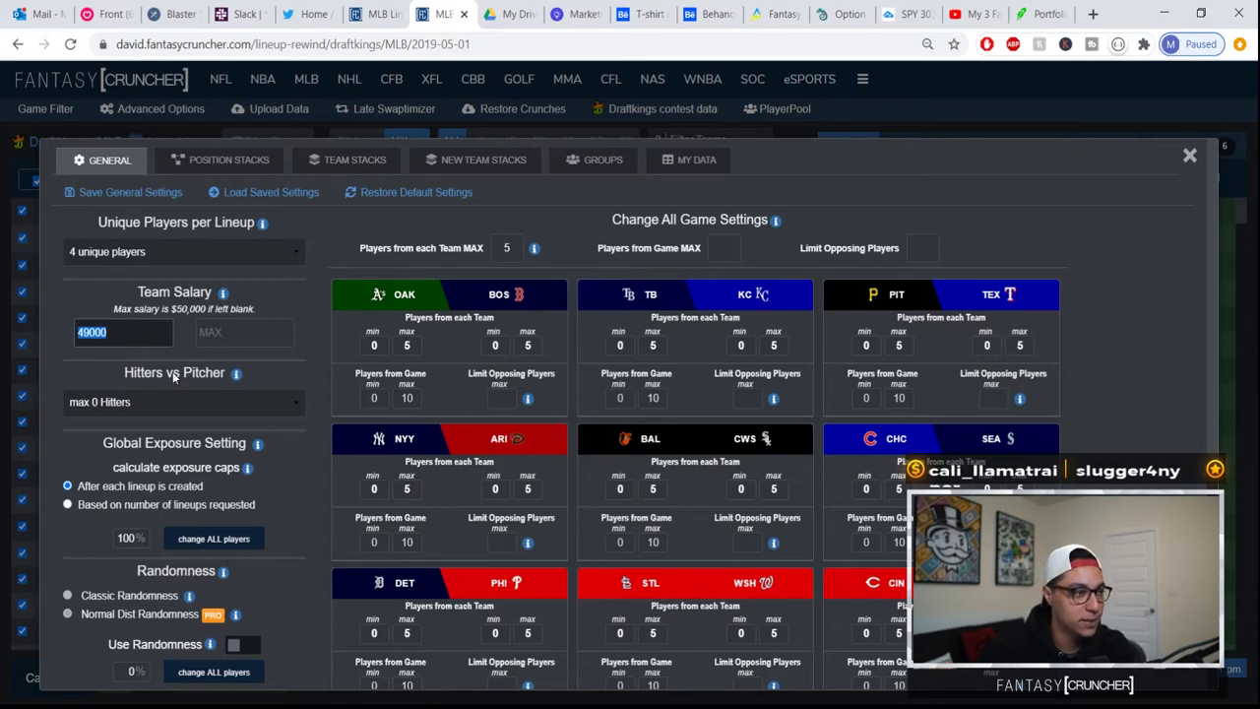
key("BackSpace")
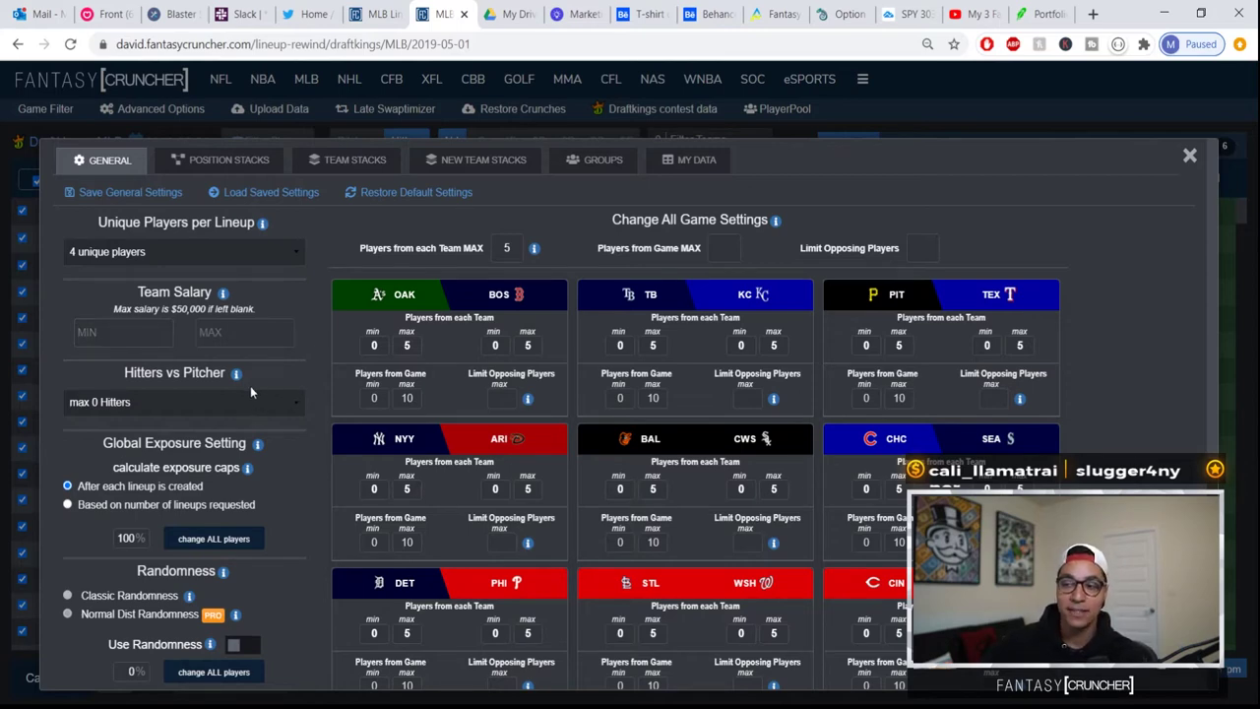
Set the Hitters vs Pitcher limit to max 3 Hitters
mouse_move(239, 376)
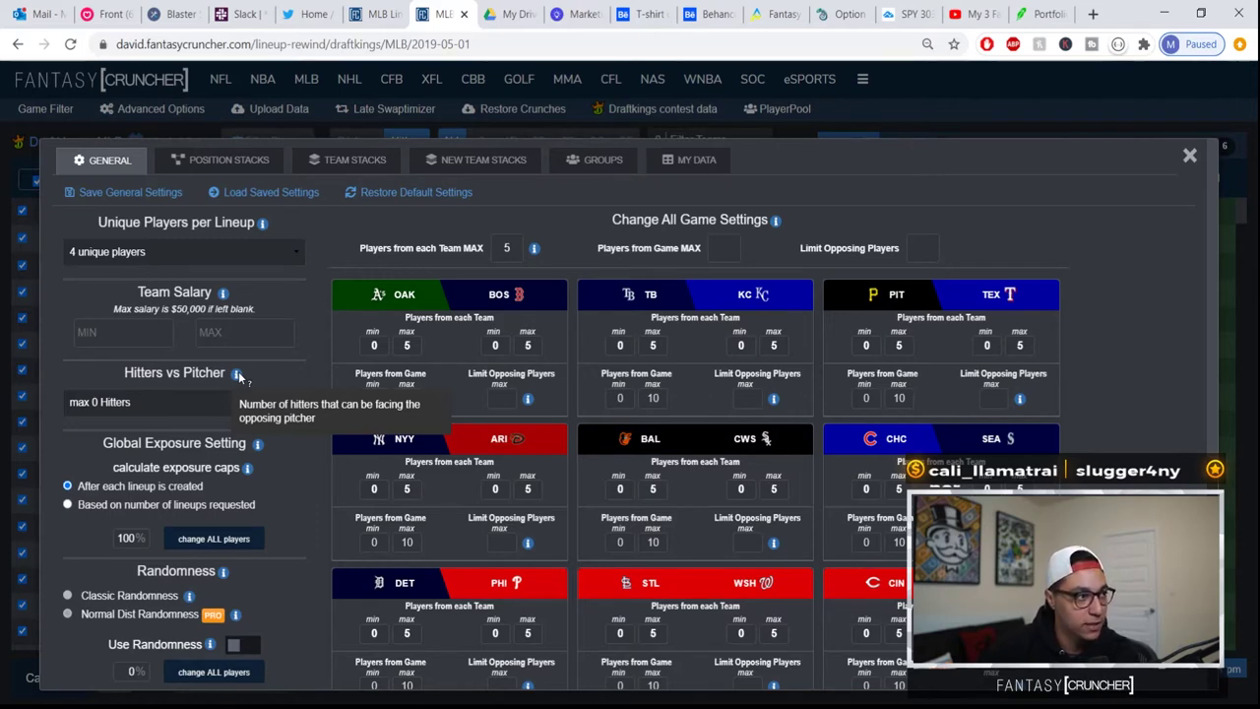
left_click(164, 397)
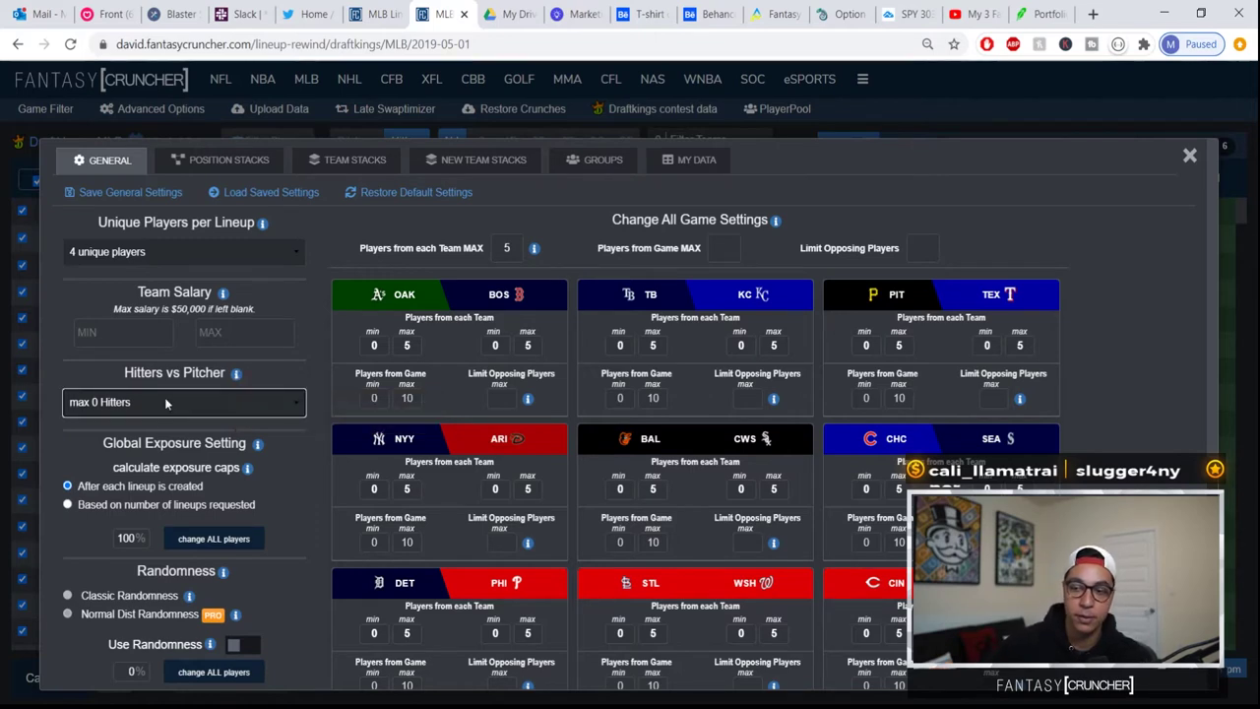
key("Down")
key("Down")
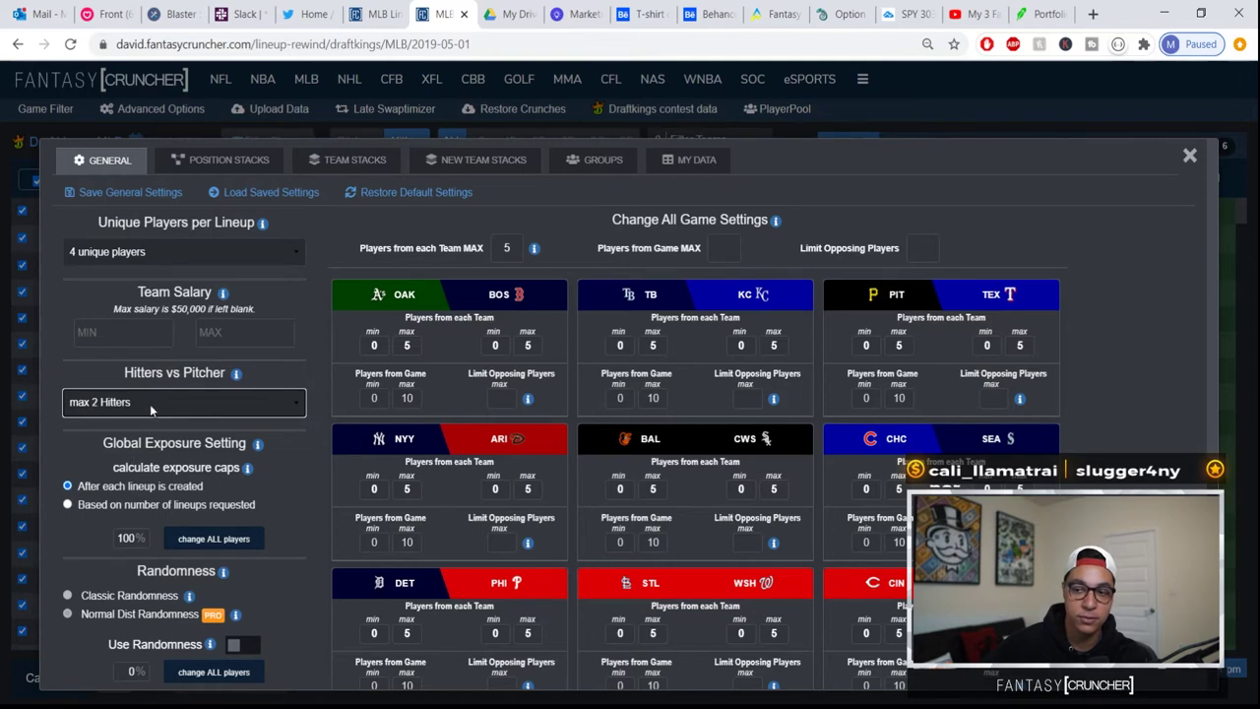
key("Down")
left_click(92, 365)
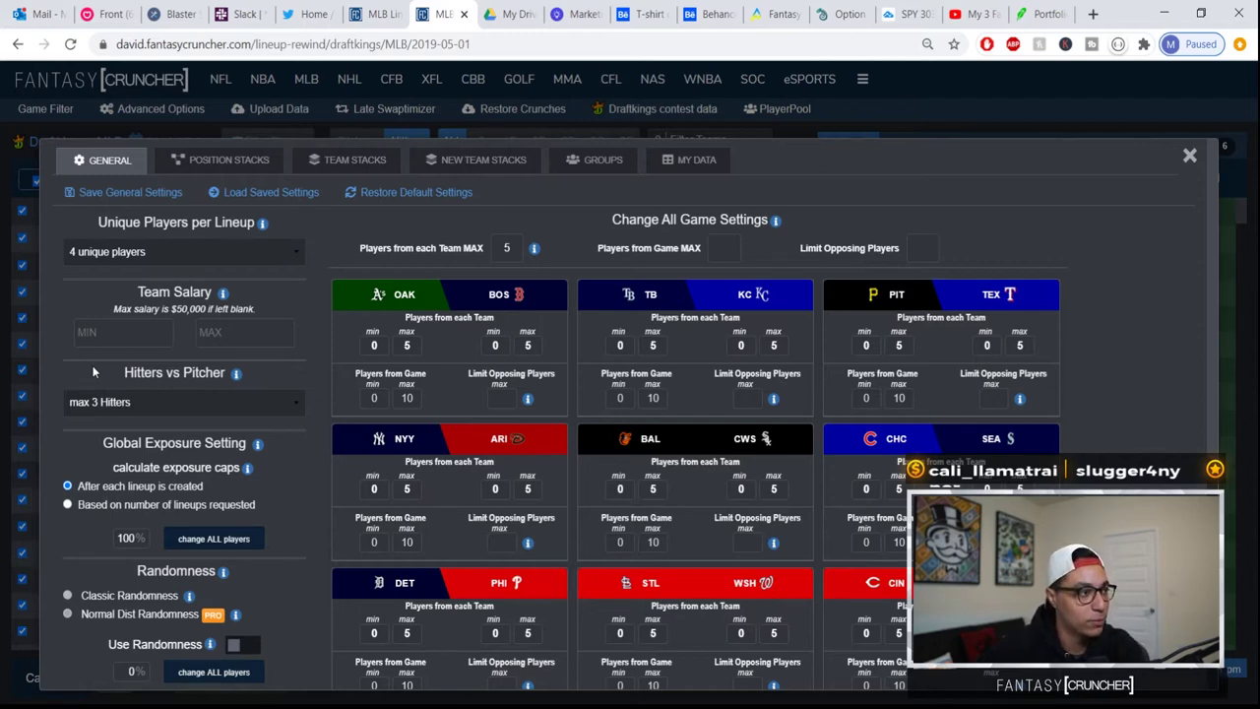
Return the Hitters vs Pitcher limit to max 0 Hitters
left_click(116, 406)
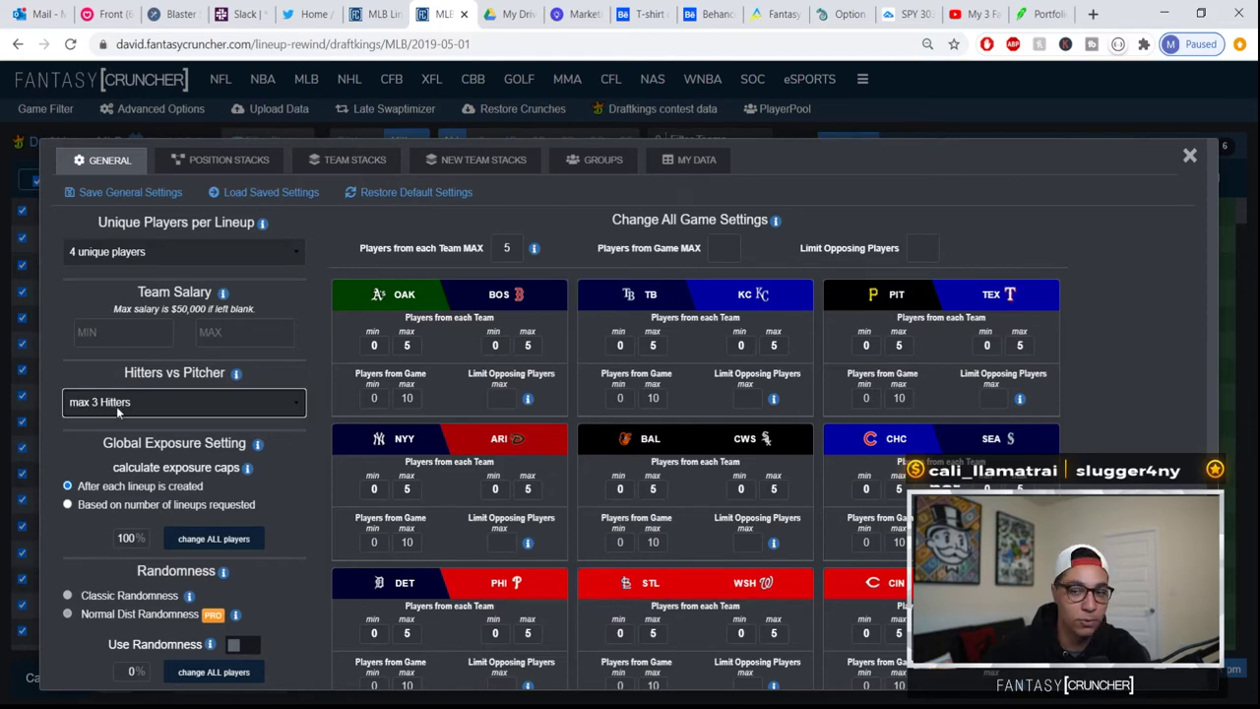
left_click(111, 375)
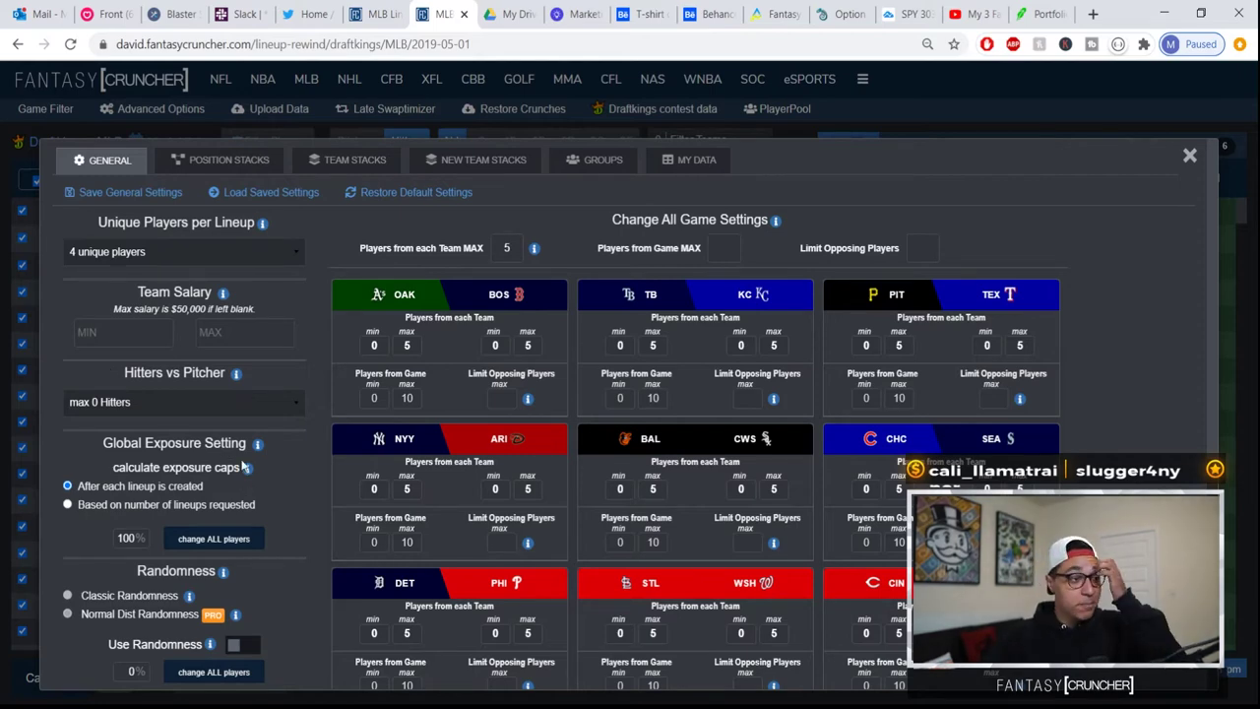
Set the global exposure to 50% and apply it to all players
double_click(126, 544)
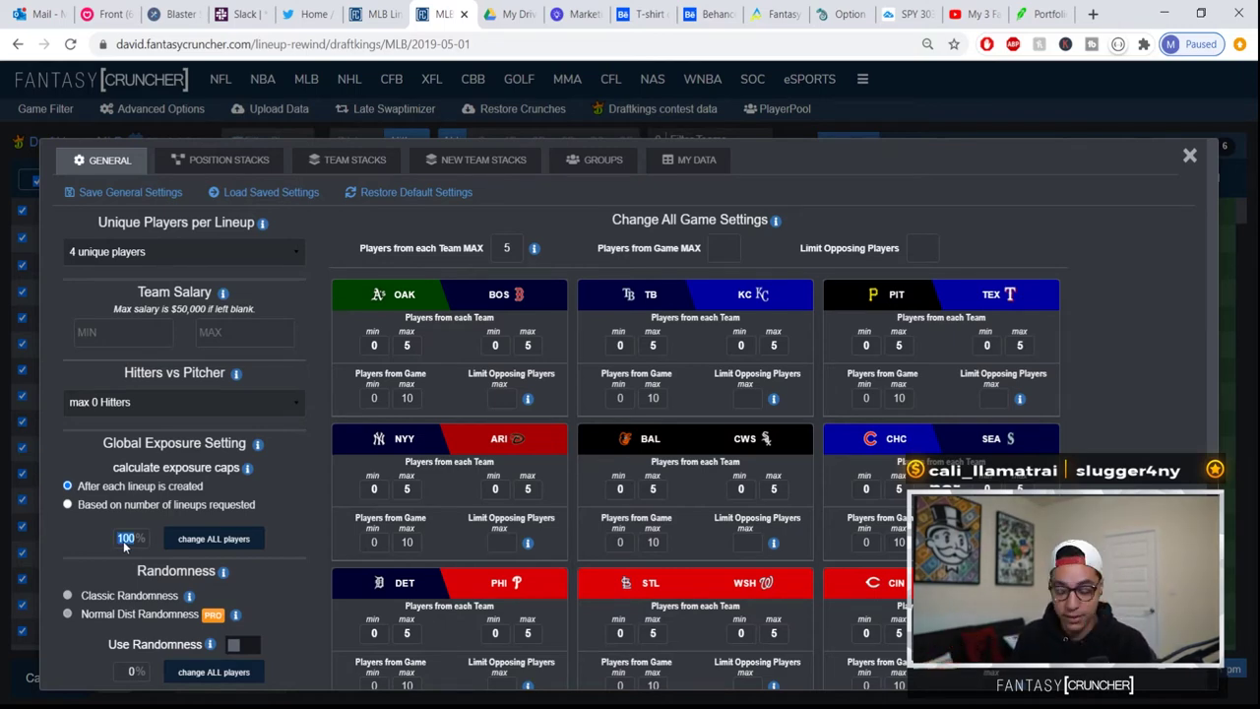
type("50")
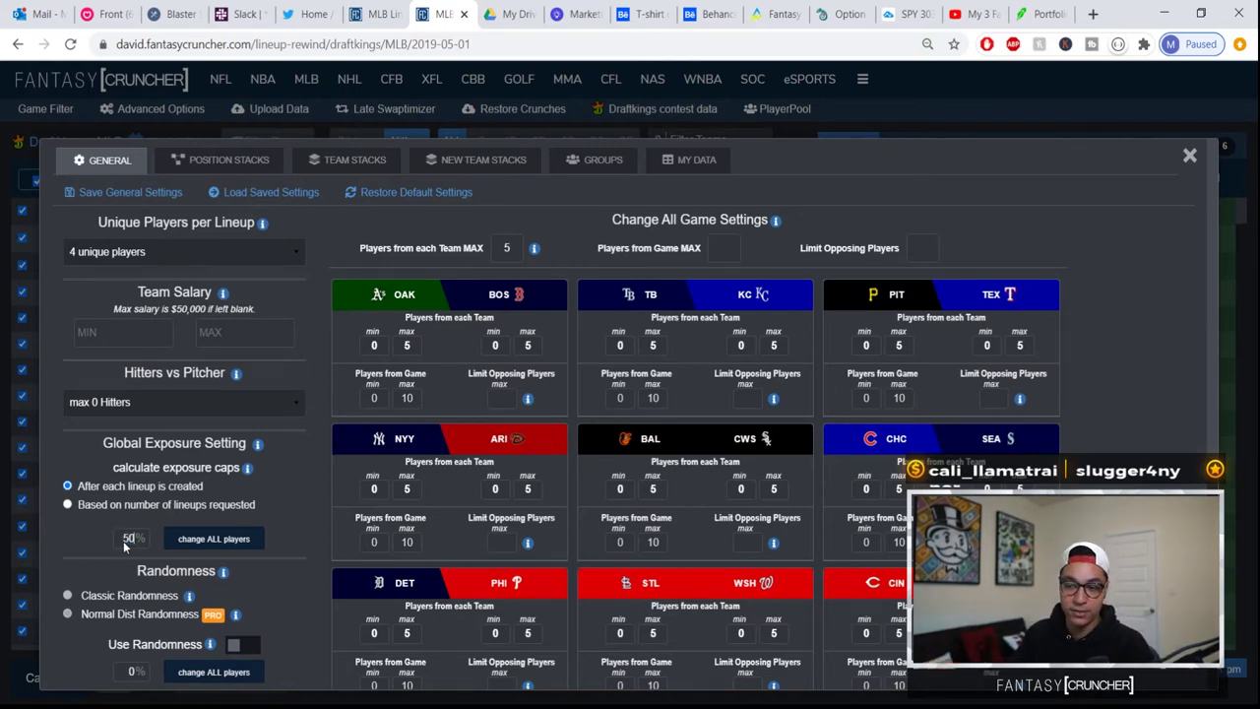
left_click(197, 539)
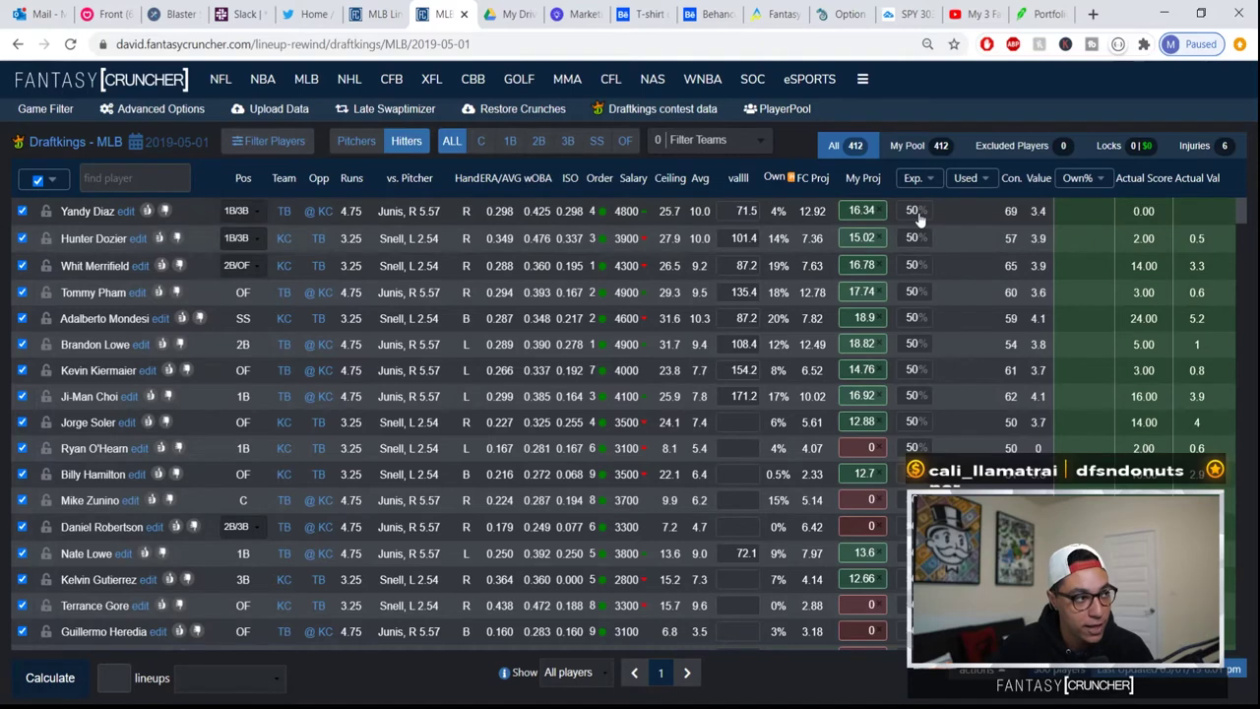
Calculate 10 lineups using My Projections, and close the resulting crunch after reviewing it
left_click(115, 677)
type("15")
left_click(226, 679)
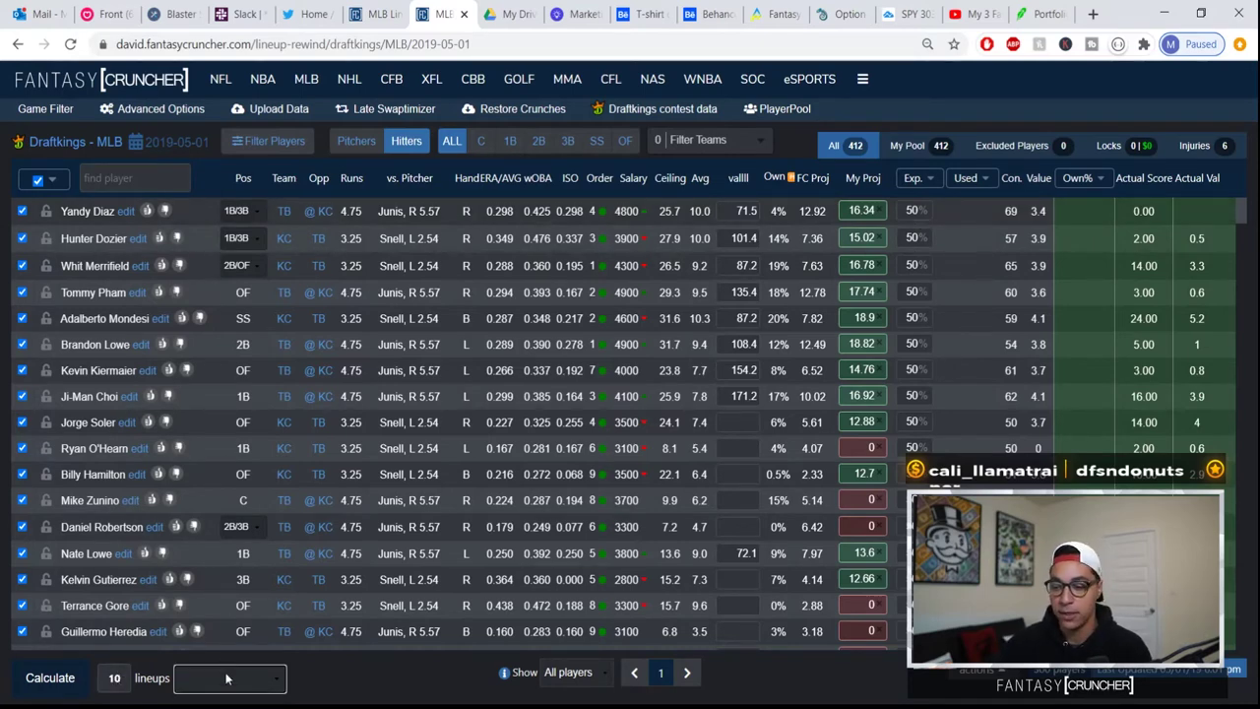
left_click(237, 596)
left_click(57, 686)
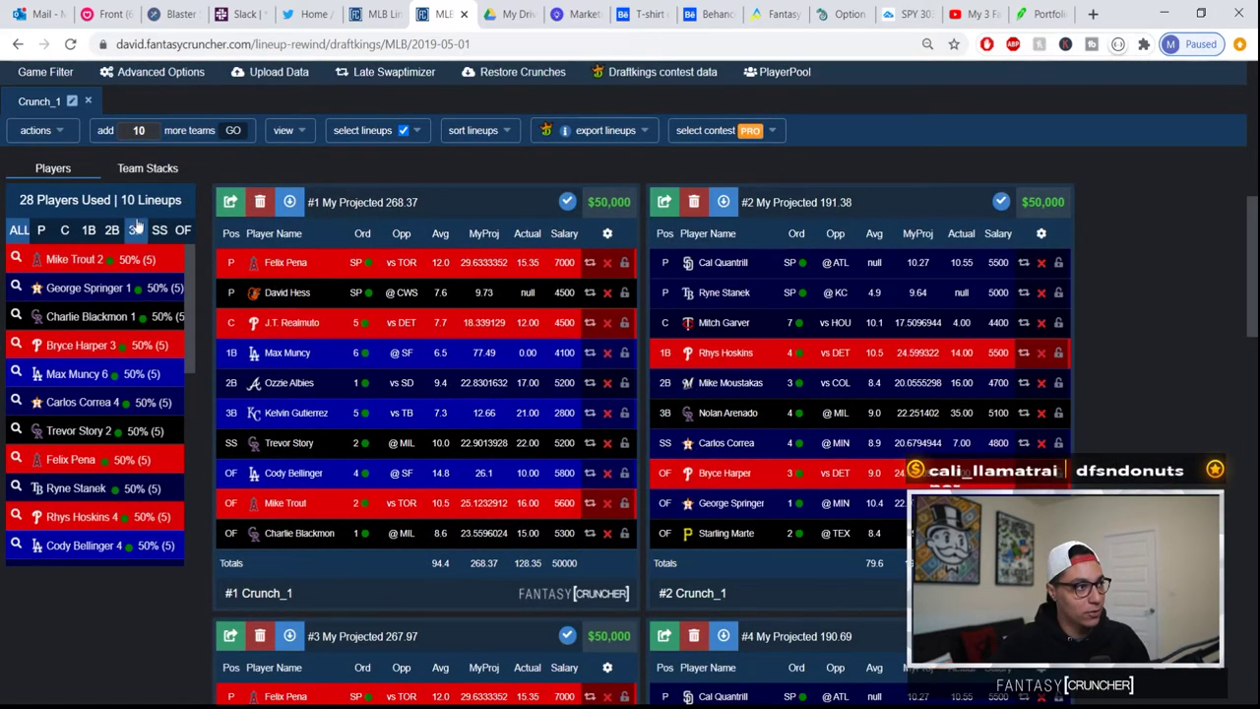
left_click(88, 100)
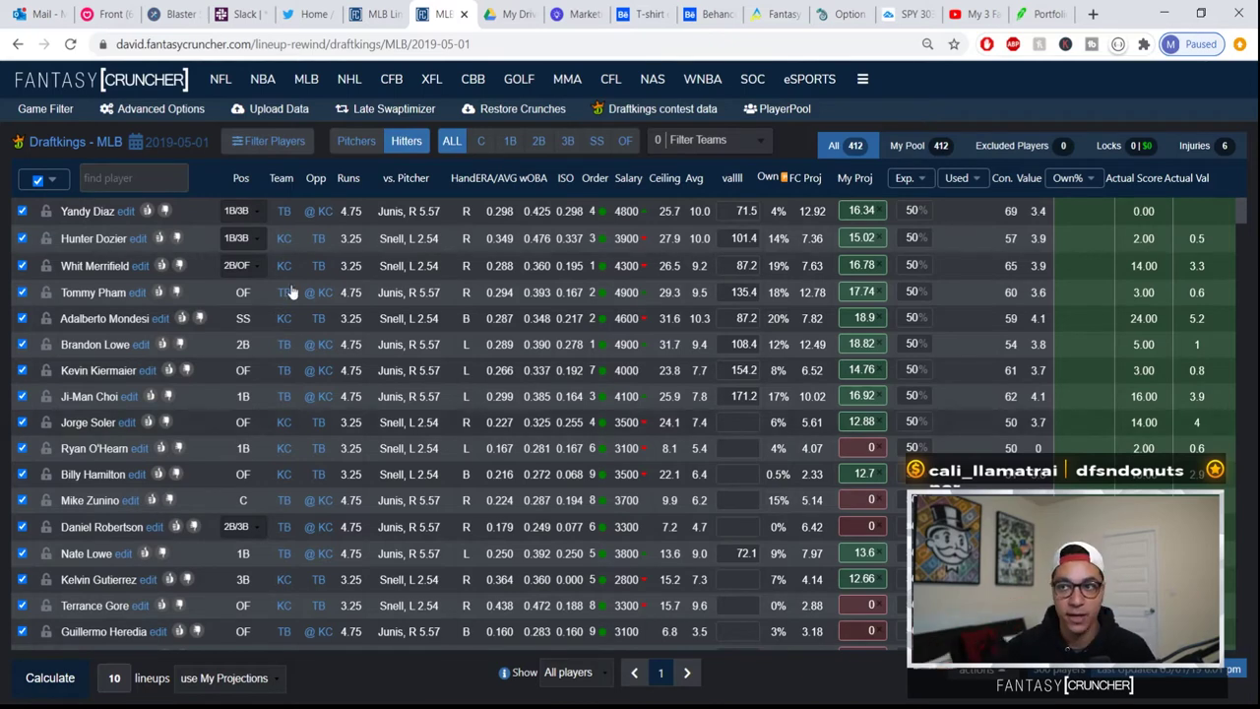
Set the individual exposures of Yandy Diaz, Hunter Dozier, Whit Merrifield and Tommy Pham to 45%, 44%, 33% and 22%
left_click(912, 210)
type("45")
left_click(914, 238)
type("44")
left_click(913, 266)
type("33")
left_click(914, 293)
type("23")
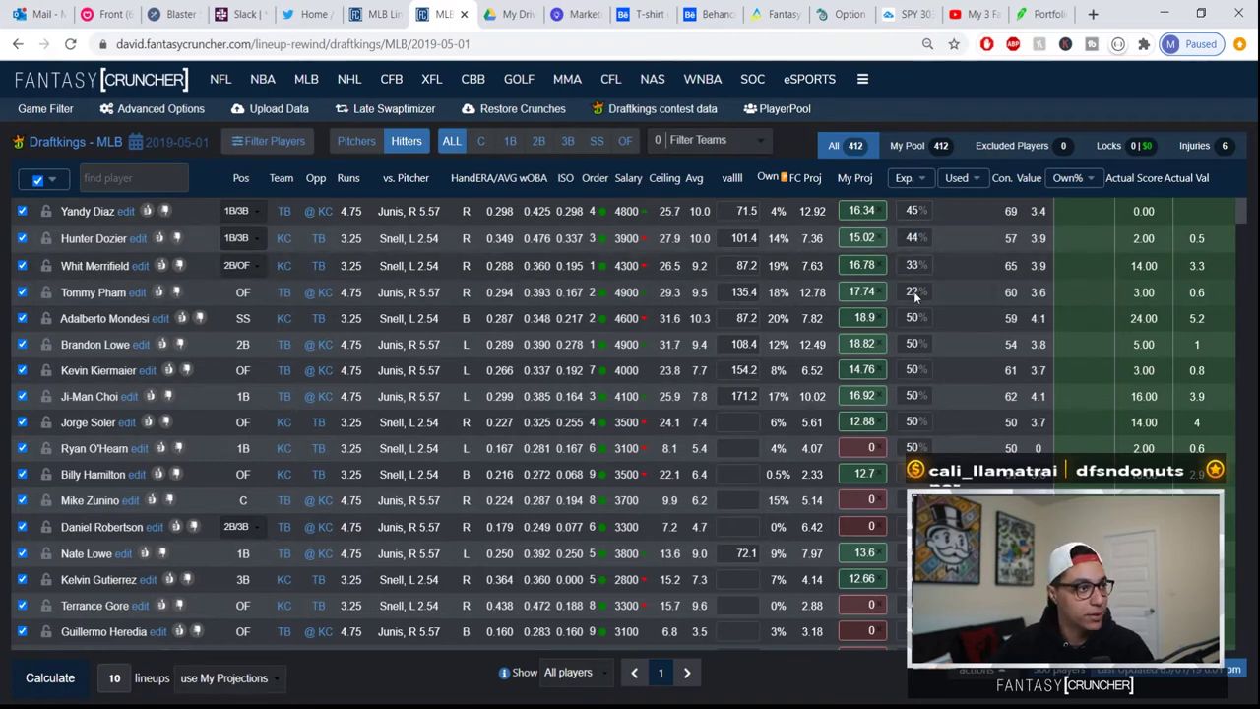
Apply a 100% exposure to all hitters at once
left_click(922, 178)
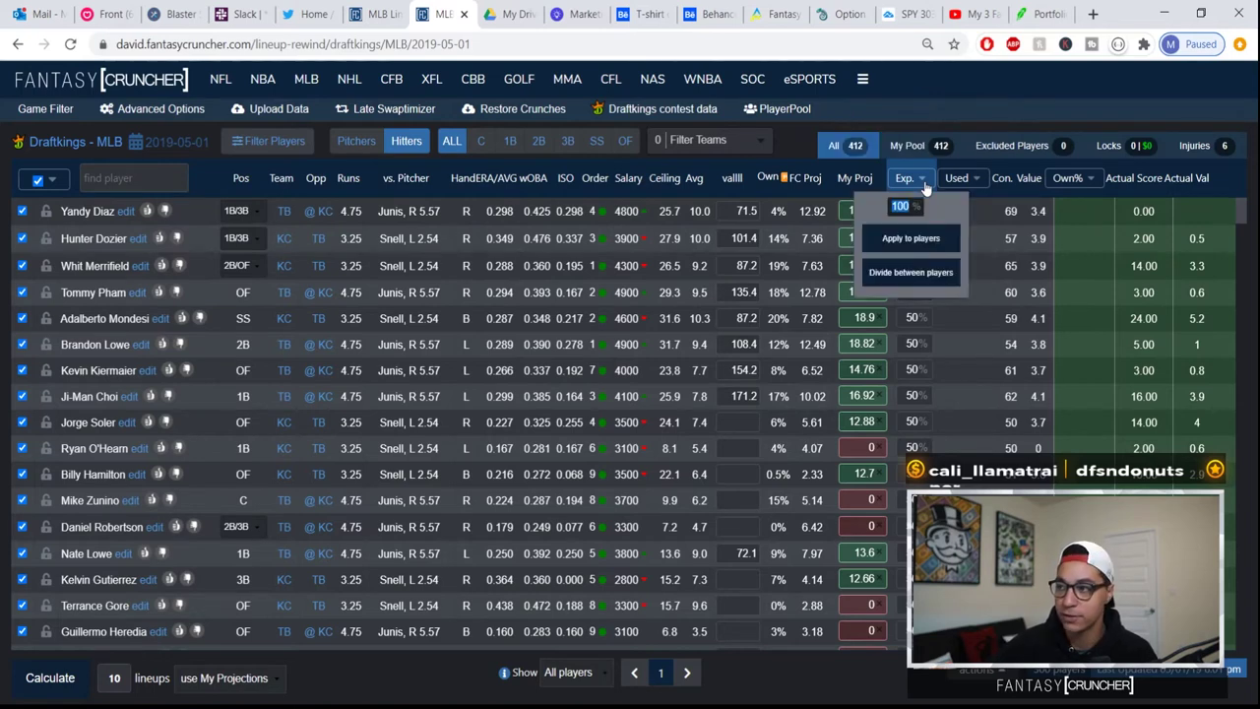
left_click(470, 173)
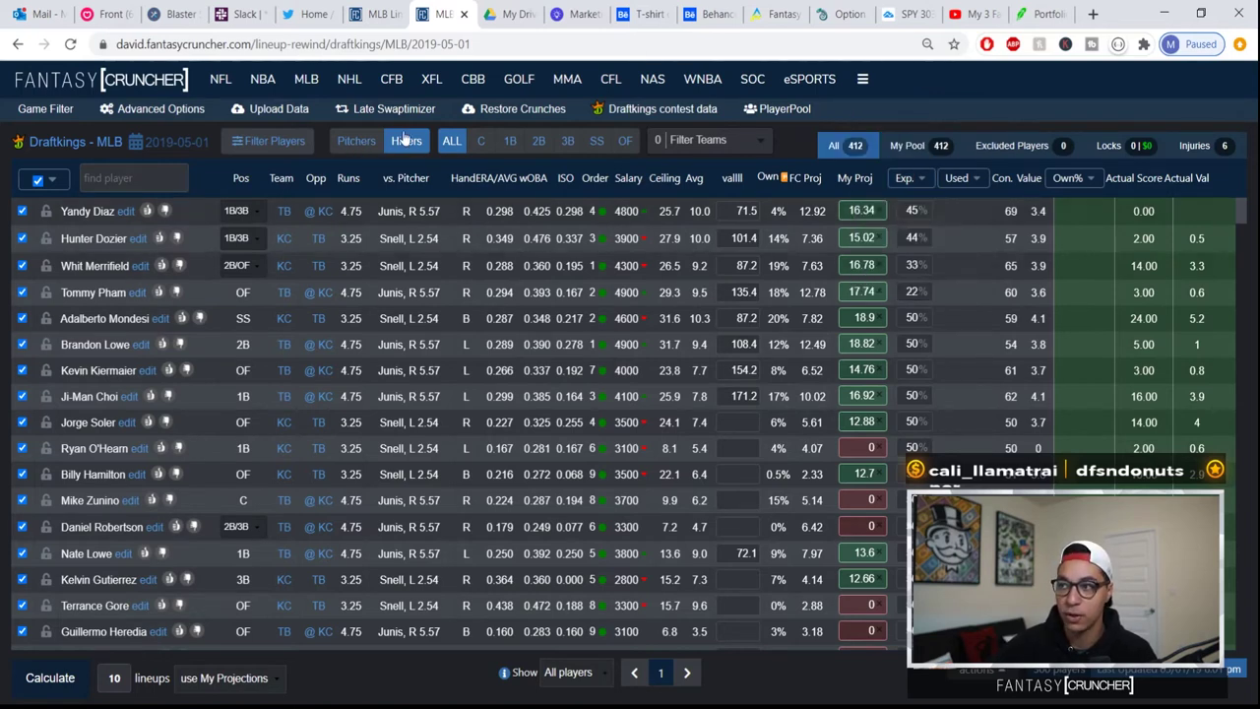
left_click(926, 179)
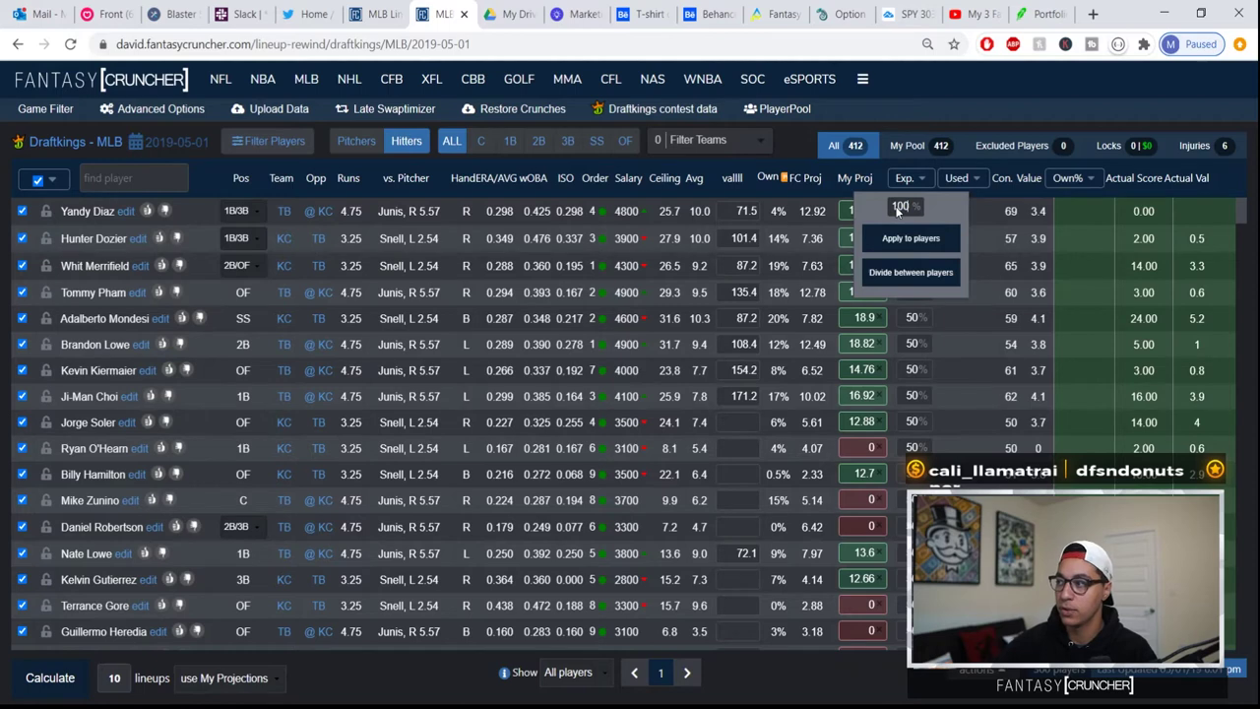
left_click(918, 238)
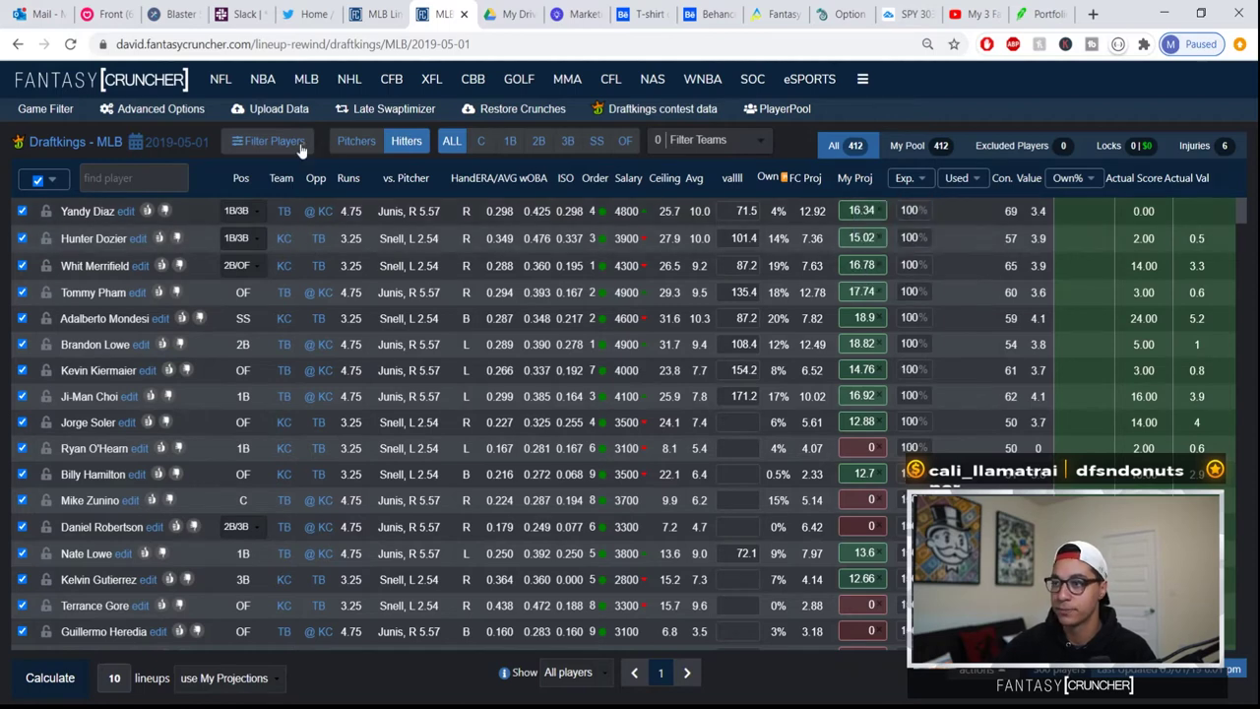
Show the pitchers in the player list and reopen the advanced options
left_click(349, 143)
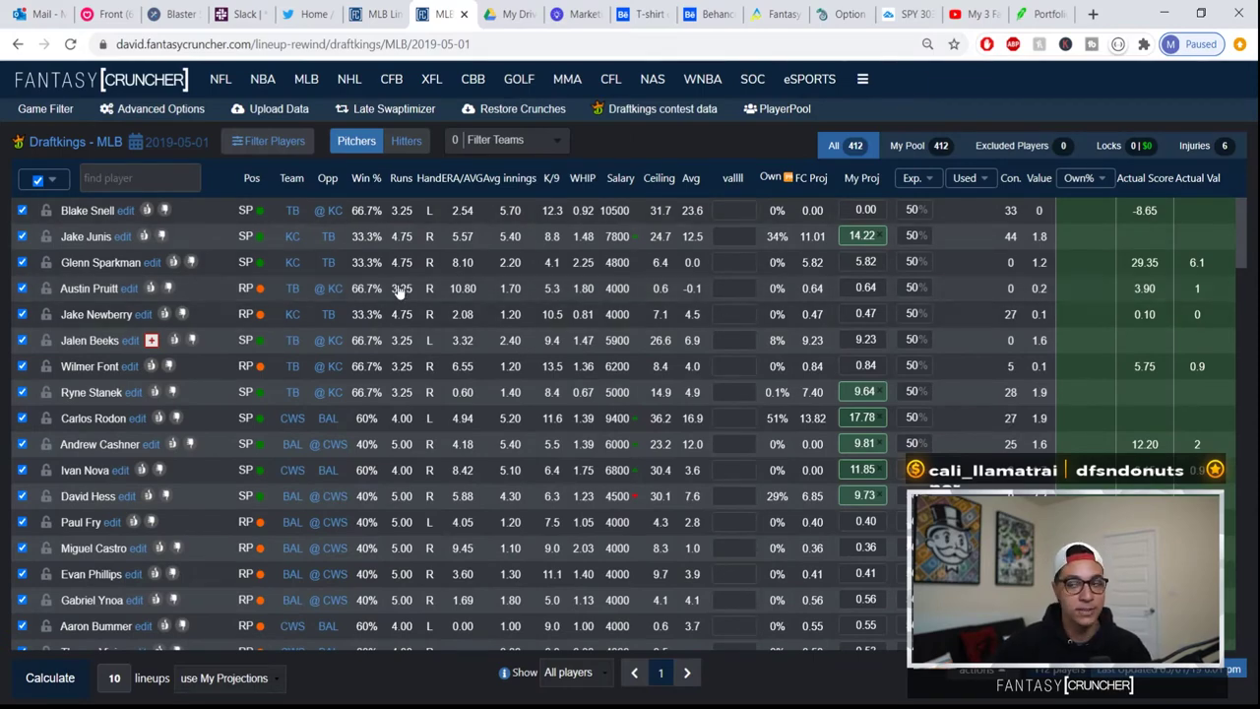
left_click(71, 109)
left_click(163, 109)
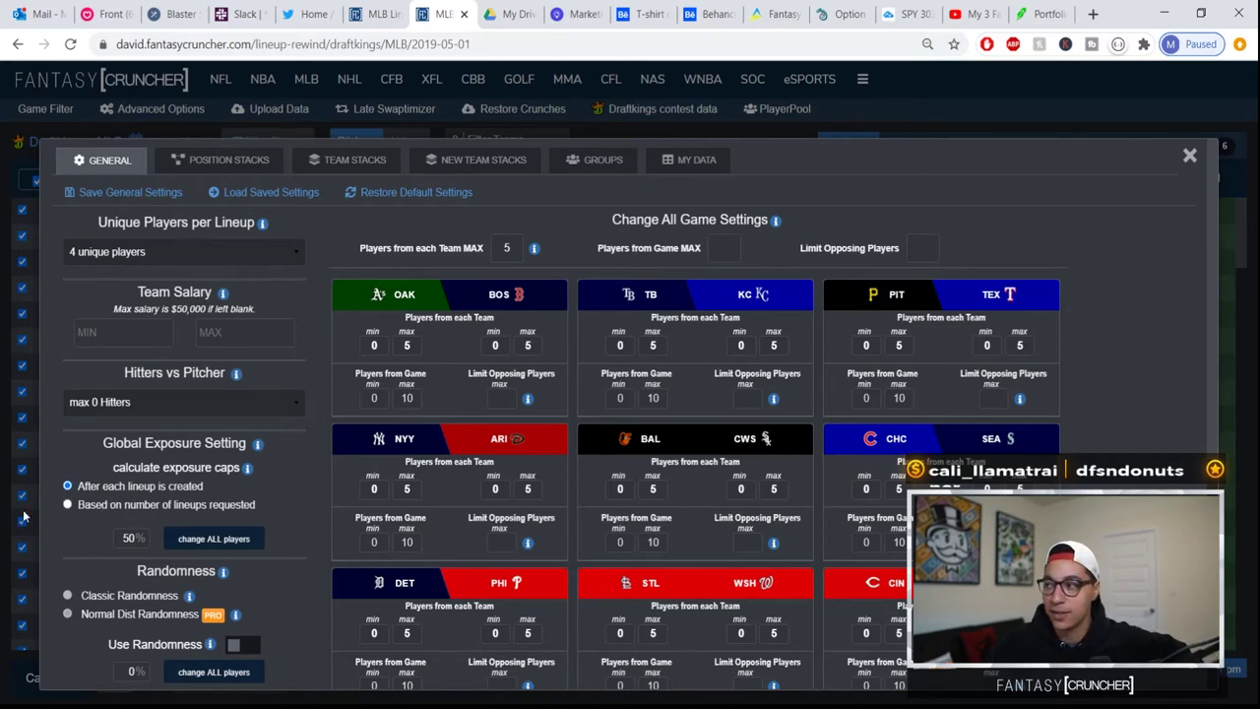
Try calculating exposure caps based on number of lineups requested, and switch back to after each lineup is created
left_click(101, 510)
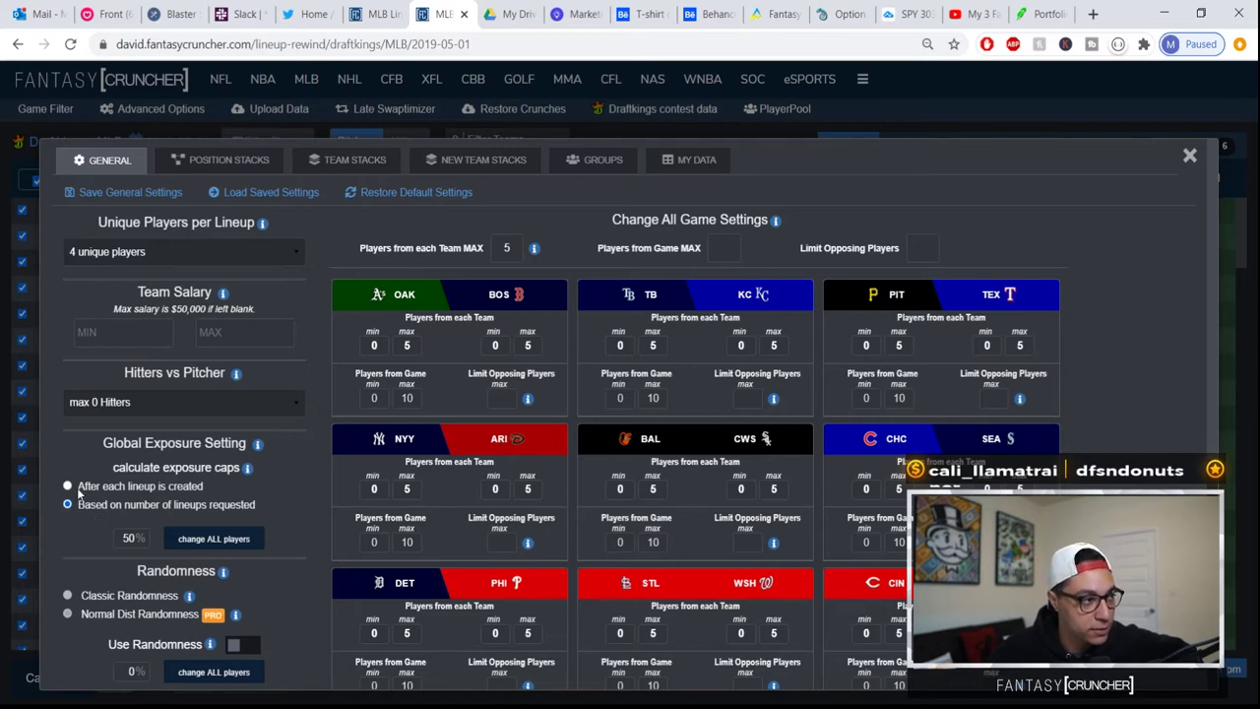
left_click(68, 486)
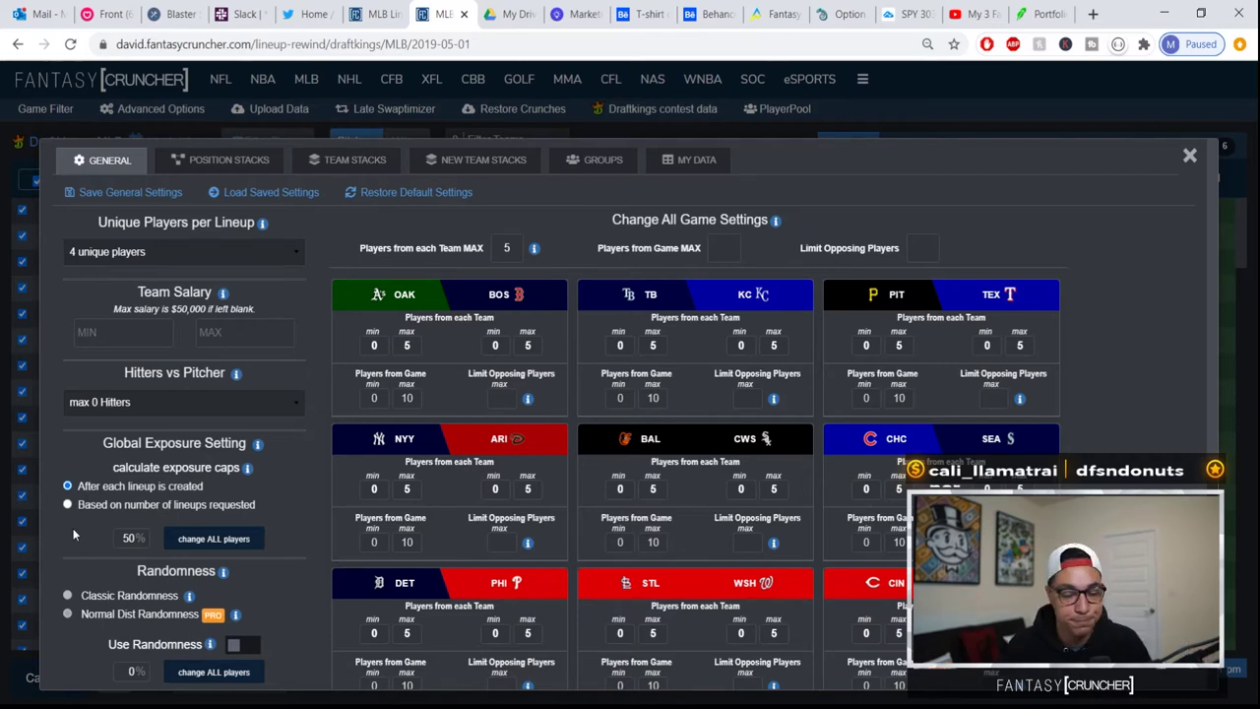
Search Google for "normal distribution curve" in a new browser tab and enlarge the Khan Academy bell curve image
scroll(280, 578, "down", 1)
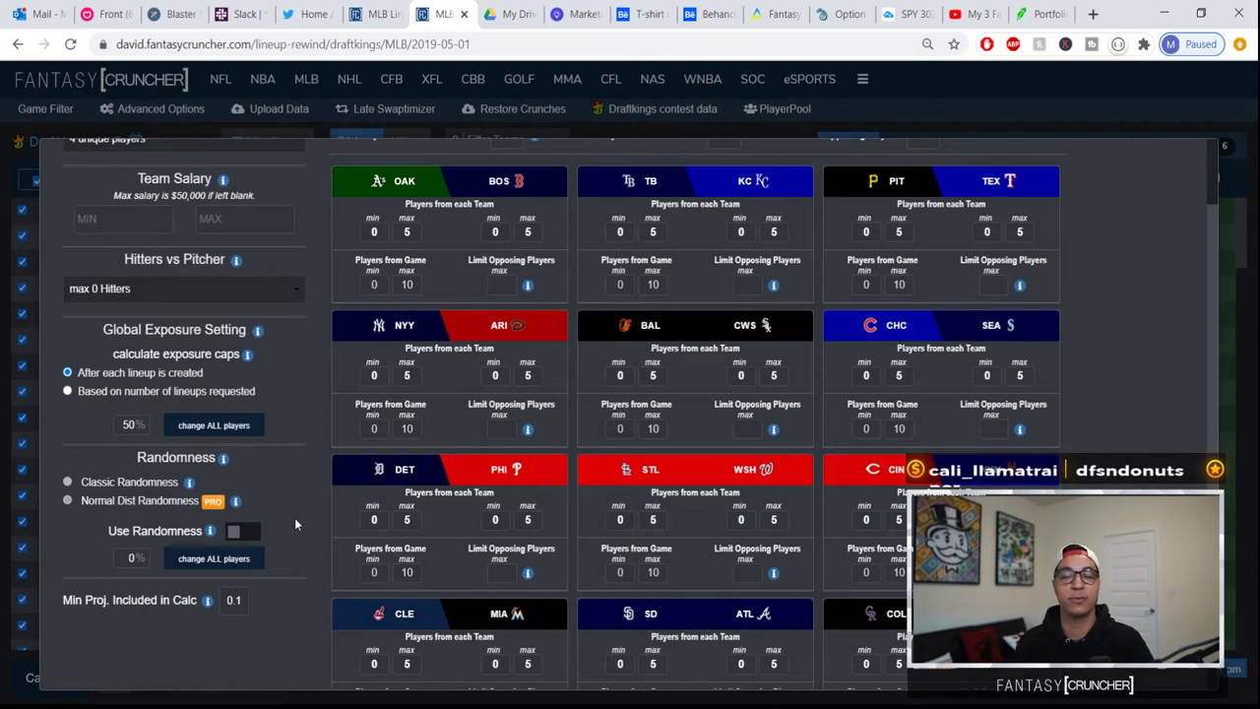
mouse_move(225, 460)
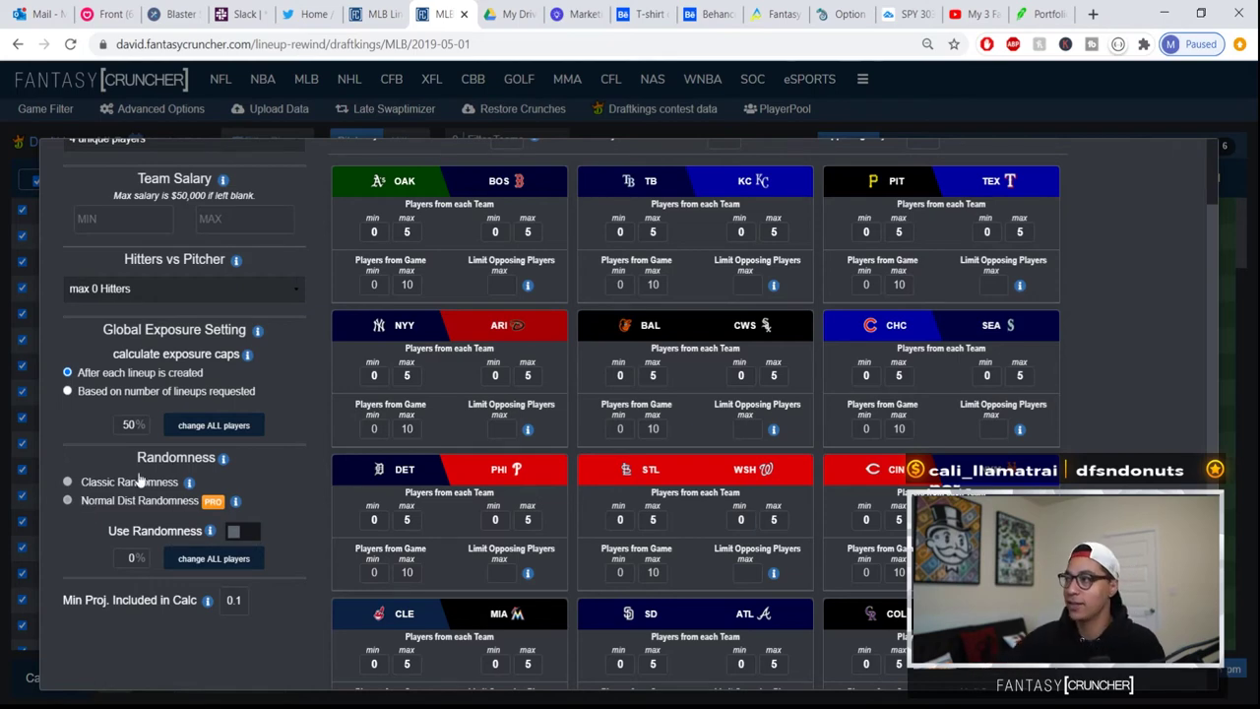
left_click(1093, 14)
type("normal disti")
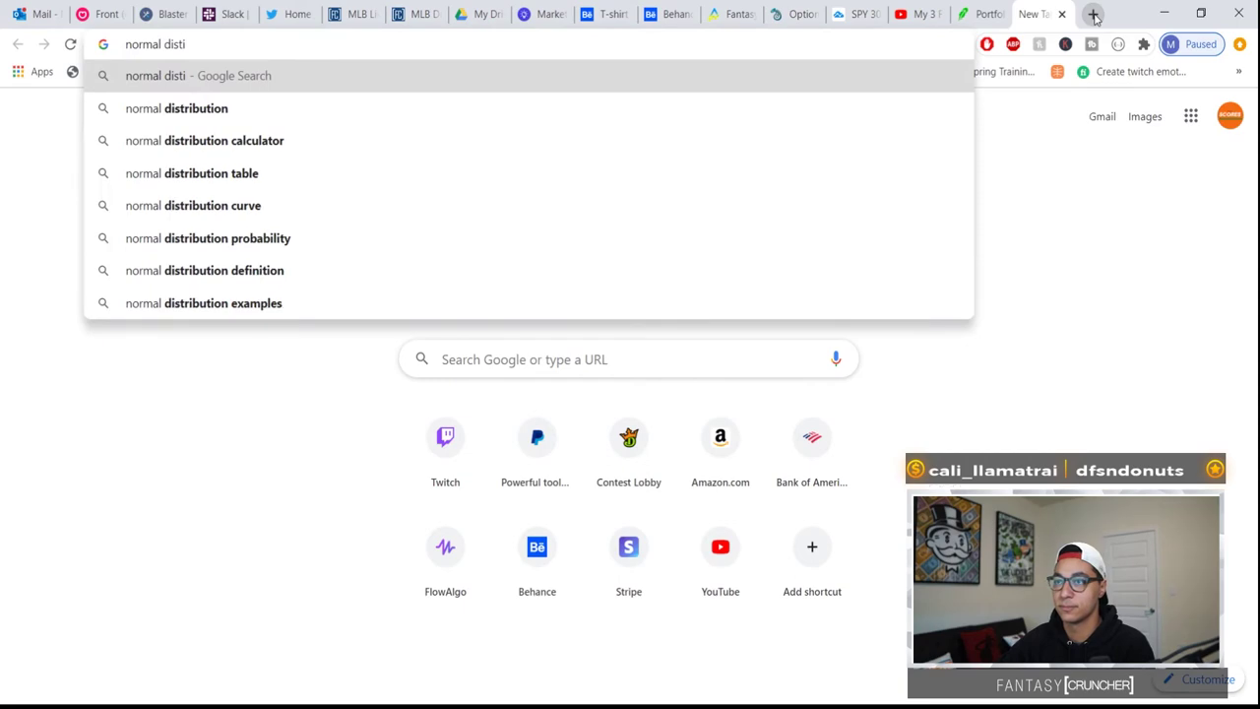
key("Down")
key("Down")
key("Down")
key("Down")
key("Return")
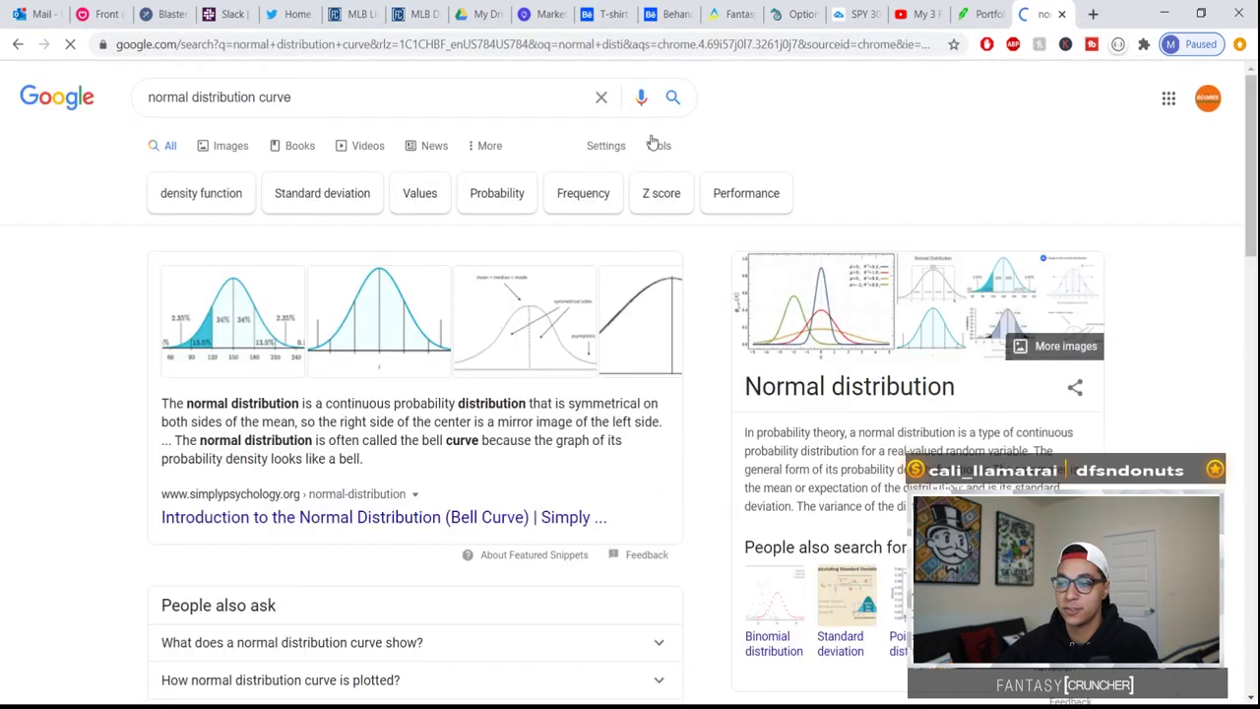
left_click(232, 343)
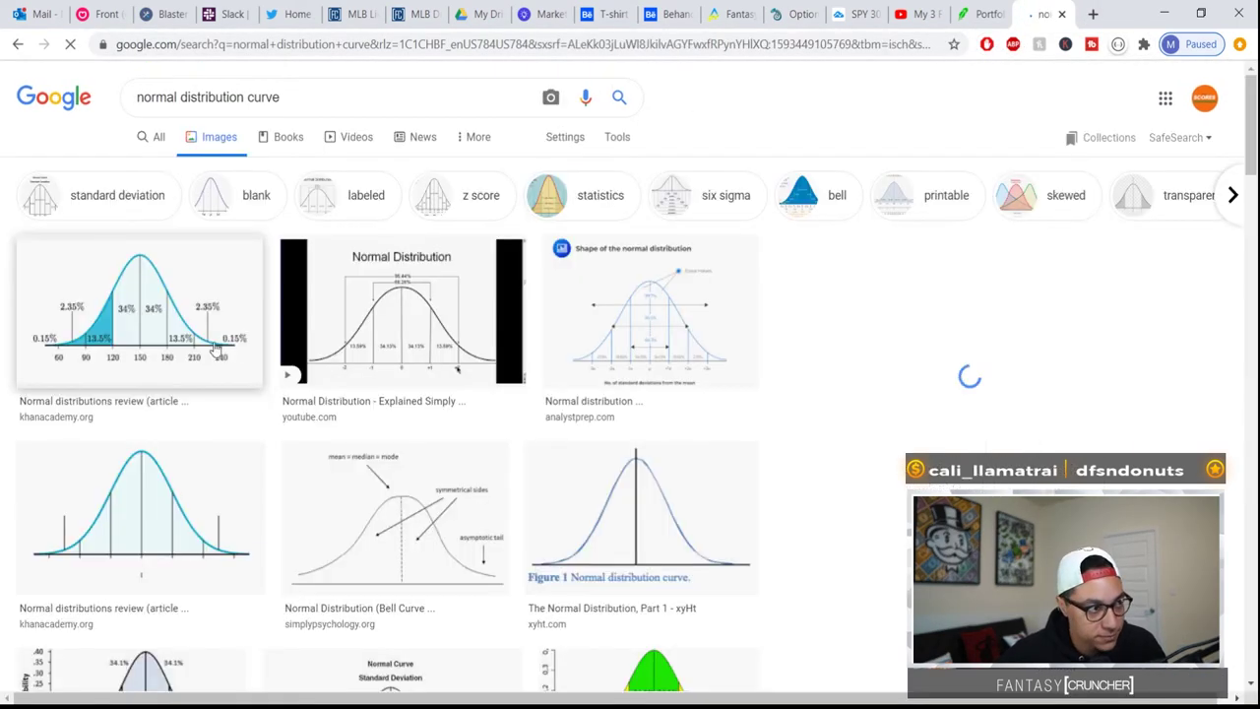
left_click(233, 343)
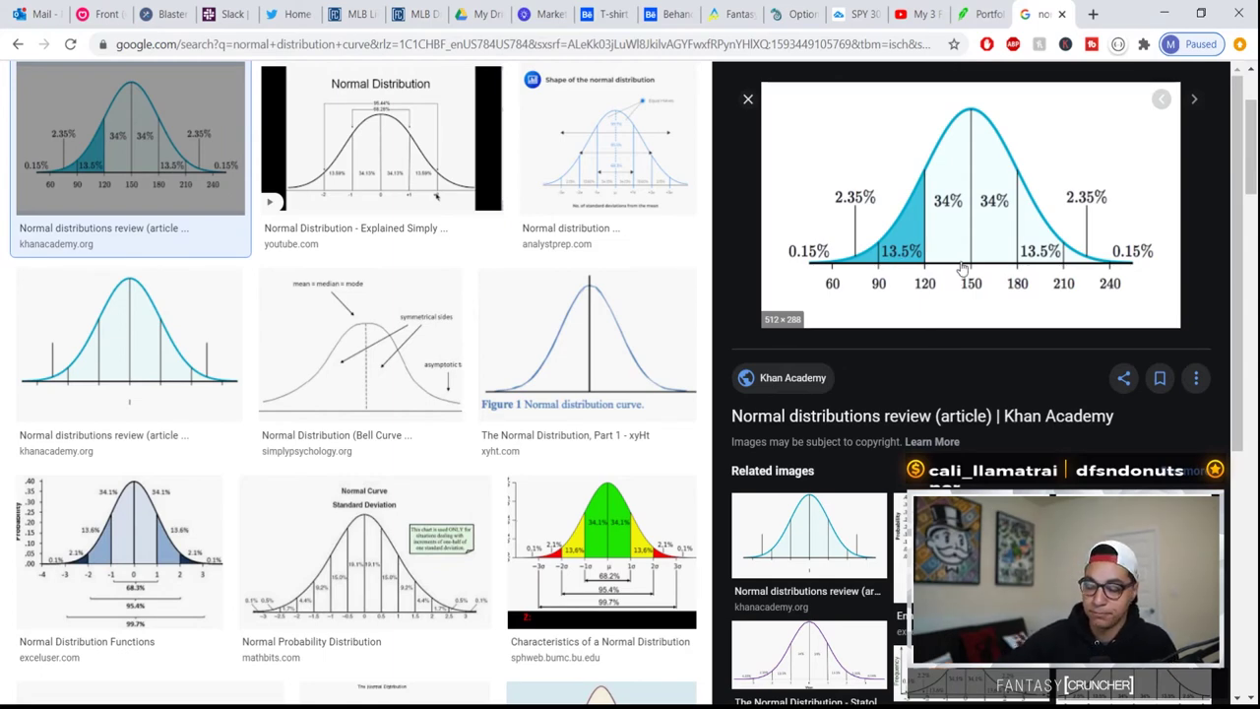
Return to the FantasyCruncher advanced options and select the global randomness percentage for editing
left_click(412, 12)
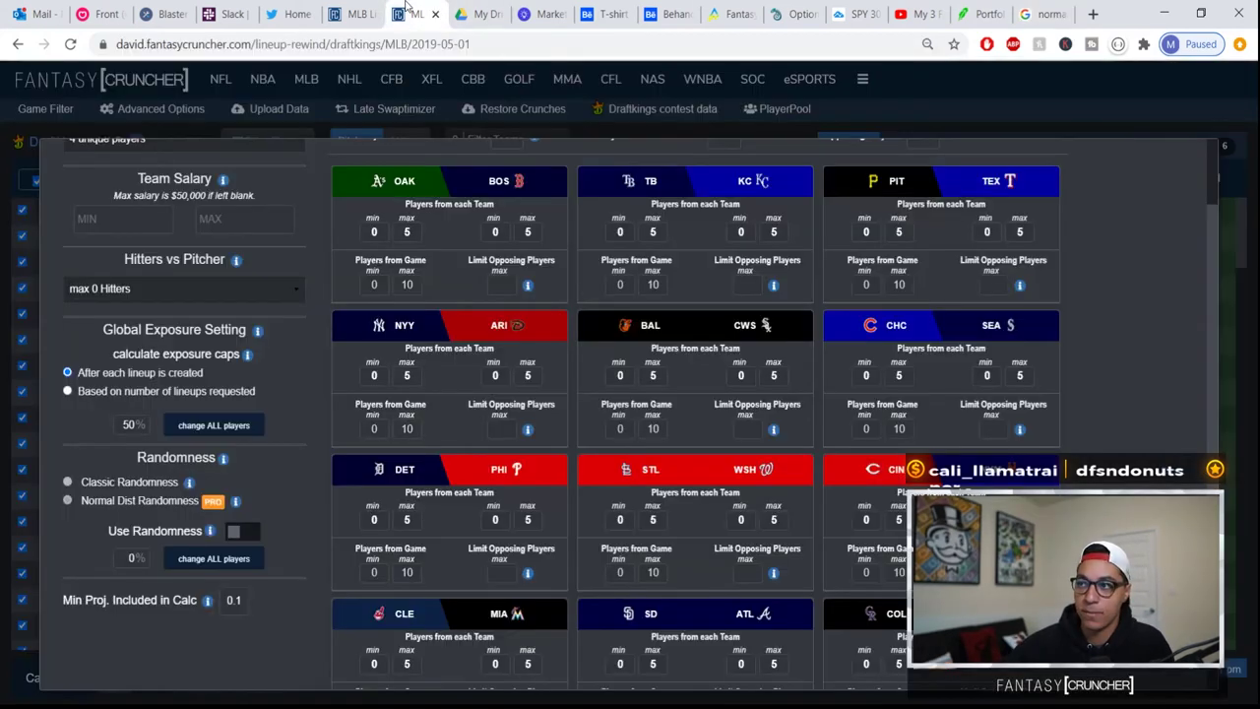
scroll(291, 472, "up", 2)
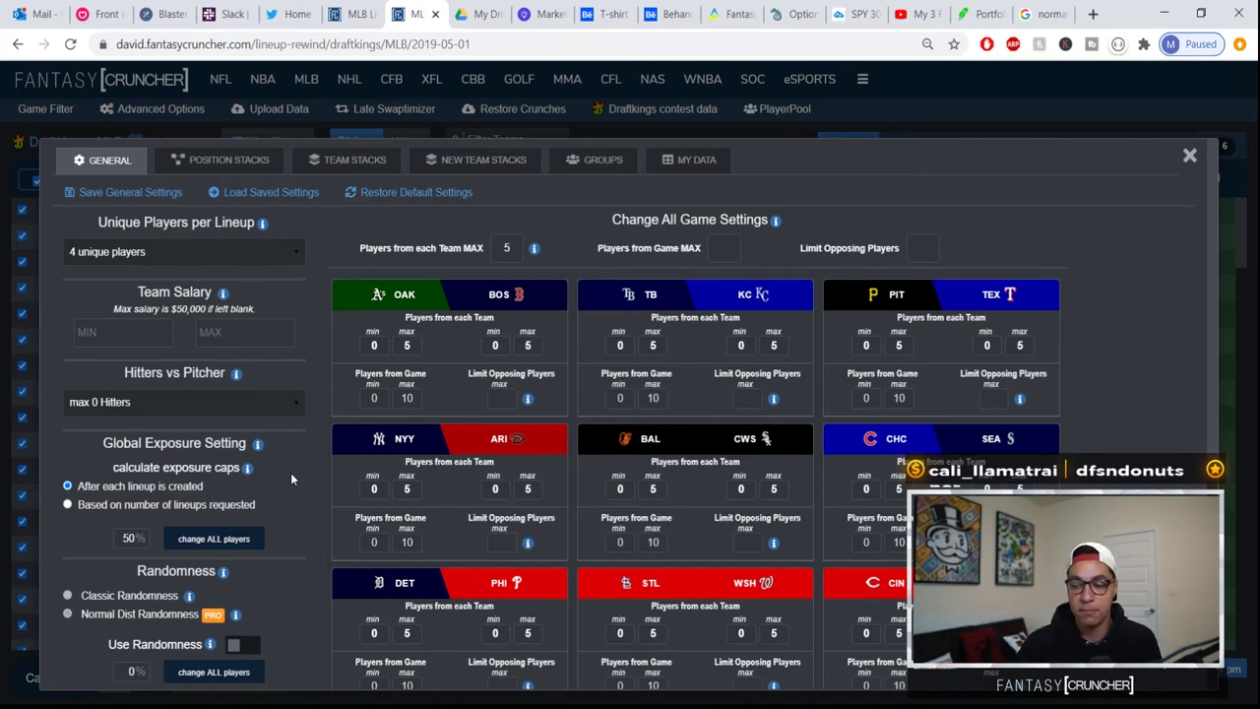
scroll(206, 612, "down", 2)
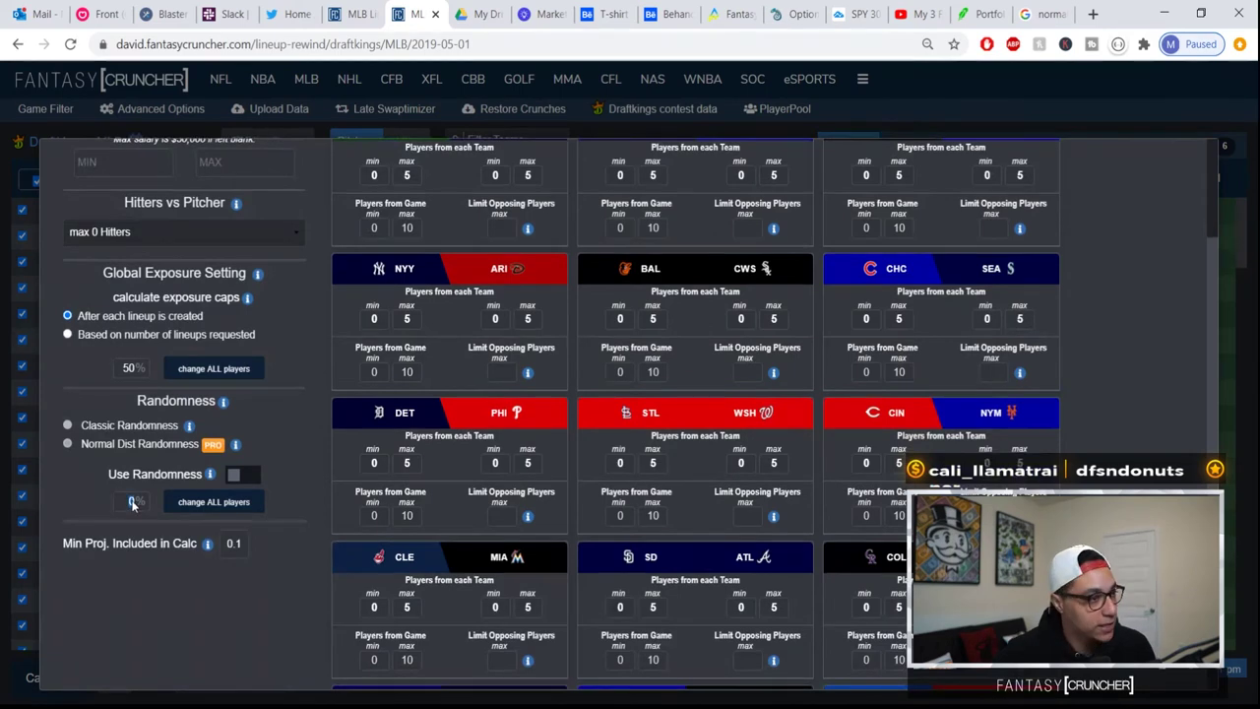